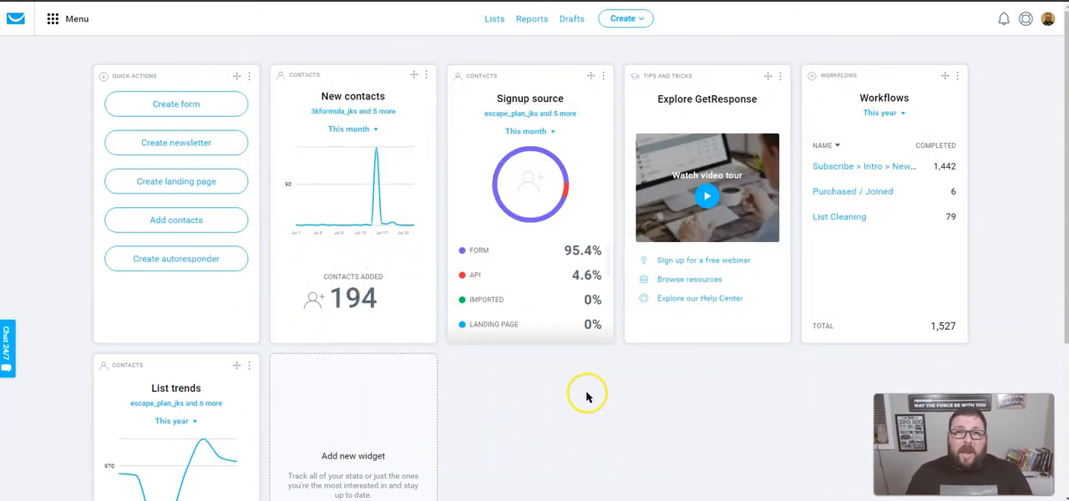
- Open the Forms and surveys area and start creating a new form
{"action": "left_click", "coordinate": [58, 24]}
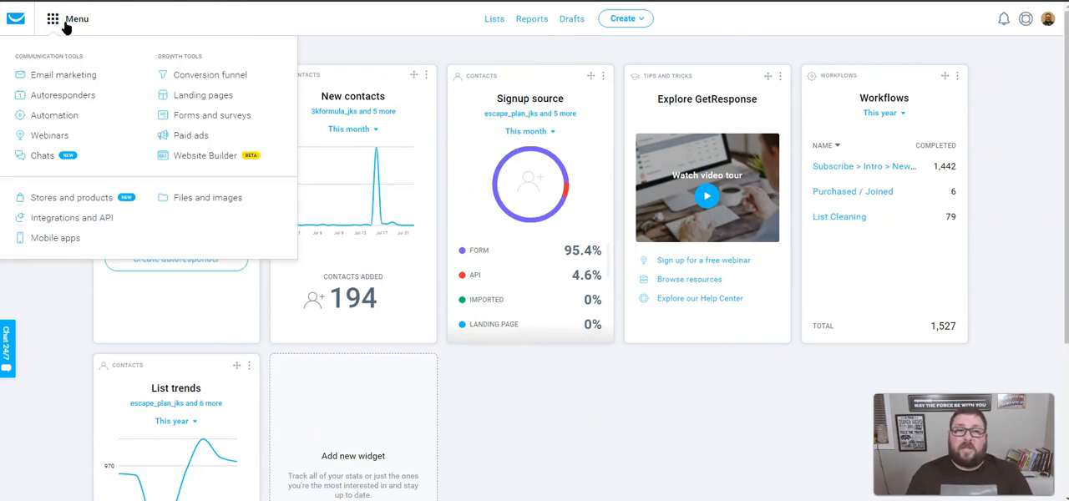
{"action": "left_click", "coordinate": [205, 123]}
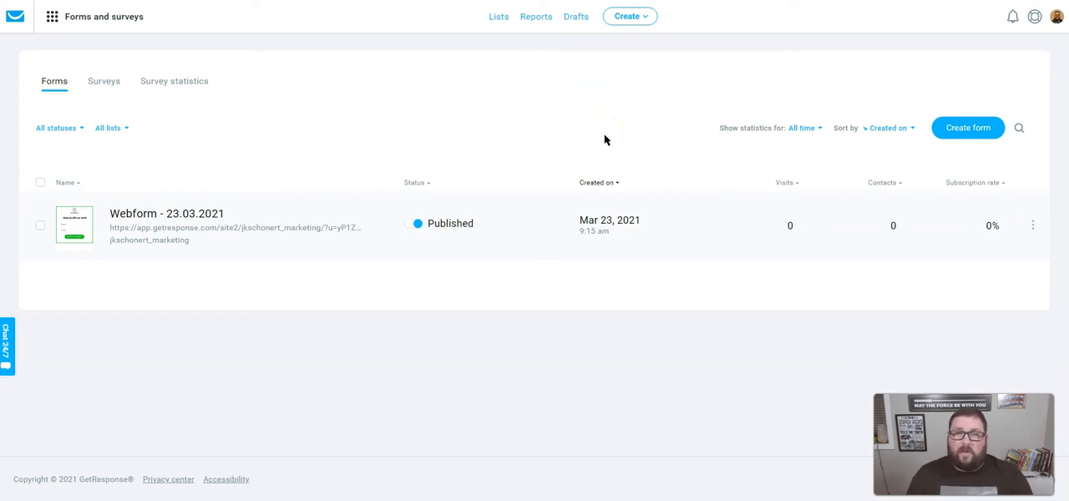
{"action": "left_click", "coordinate": [957, 129]}
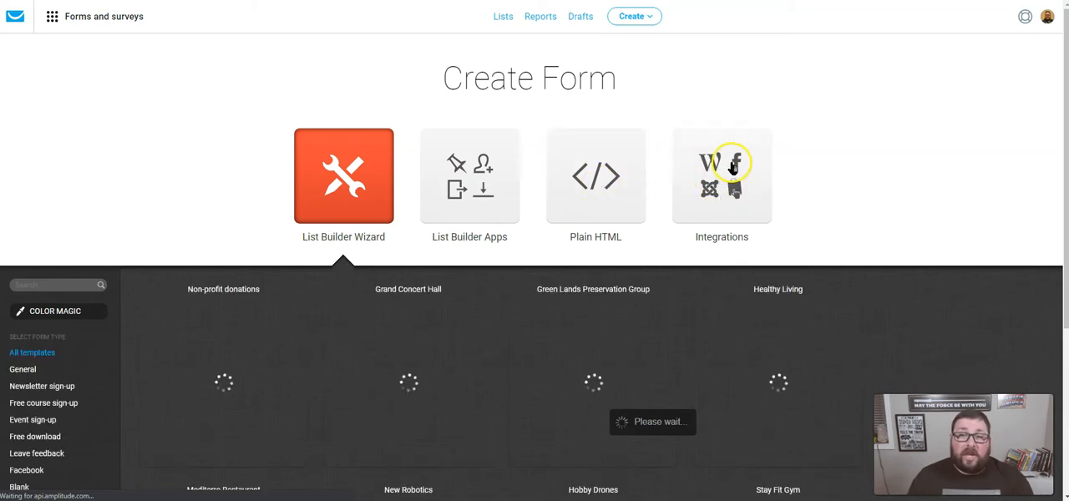
- Look through the available form Integrations and the List Builder Apps for creating a form
{"action": "left_click", "coordinate": [717, 199]}
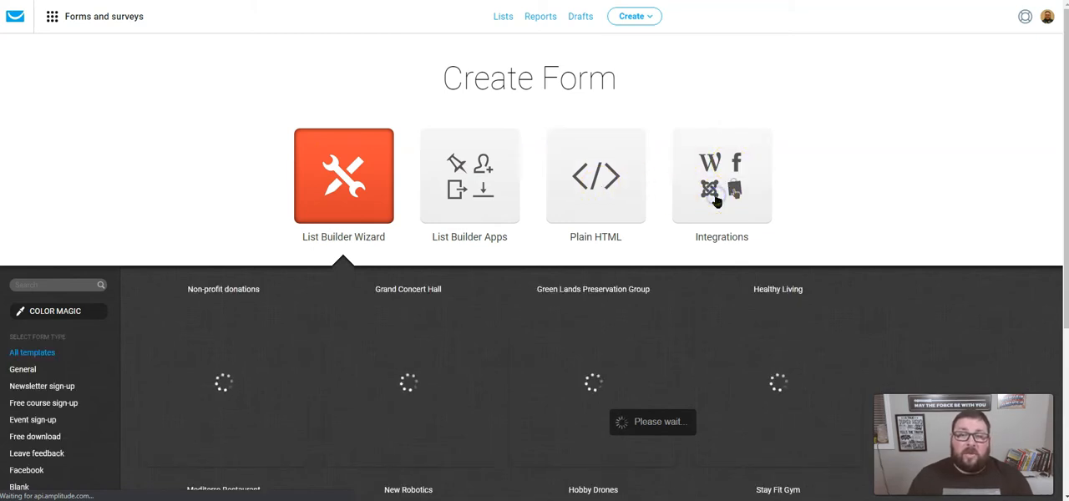
{"action": "scroll", "coordinate": [468, 292], "scroll_direction": "down", "scroll_amount": 3}
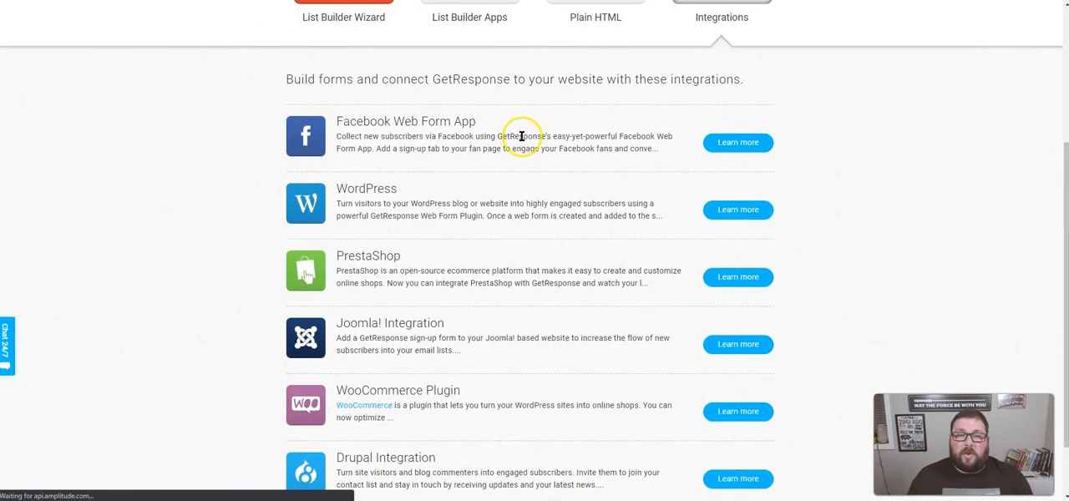
{"action": "scroll", "coordinate": [518, 125], "scroll_direction": "down", "scroll_amount": 1}
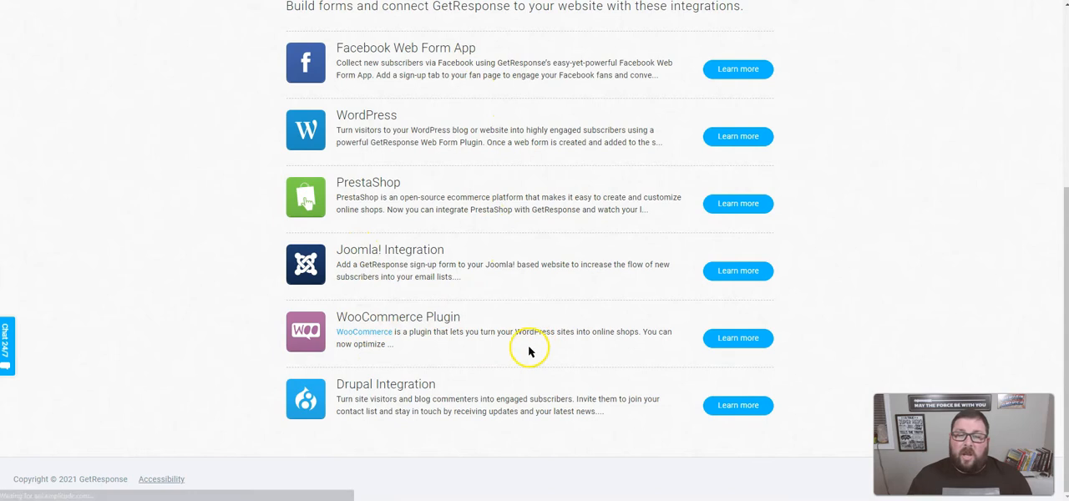
{"action": "scroll", "coordinate": [496, 196], "scroll_direction": "up", "scroll_amount": 4}
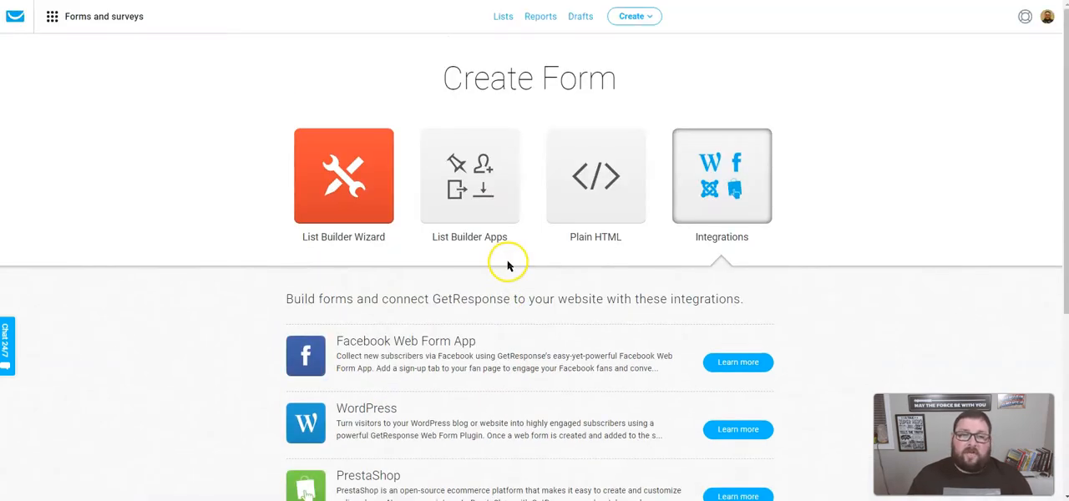
{"action": "left_click", "coordinate": [479, 169]}
{"action": "scroll", "coordinate": [506, 220], "scroll_direction": "down", "scroll_amount": 1}
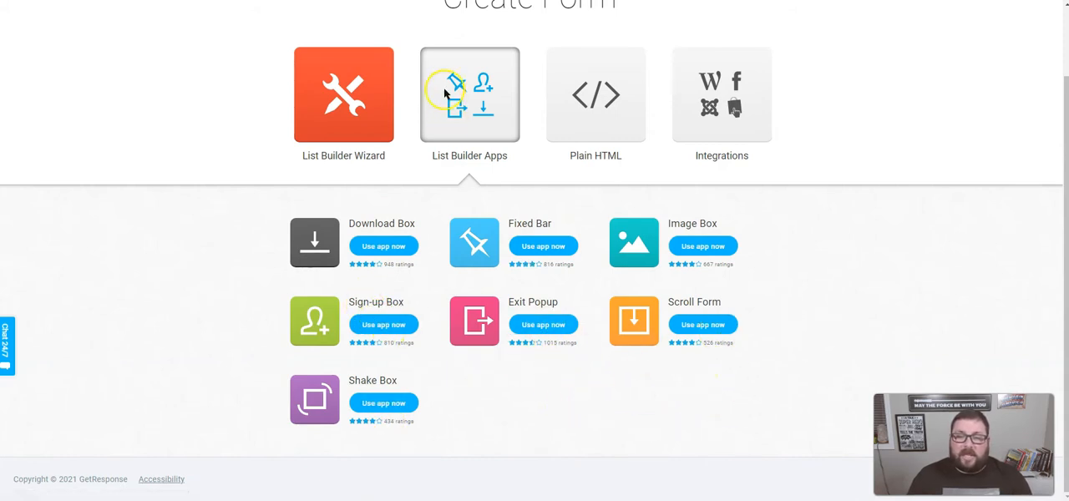
- Choose the Plain HTML form type and assign it to the website_subscriber_jks list
{"action": "left_click", "coordinate": [581, 96]}
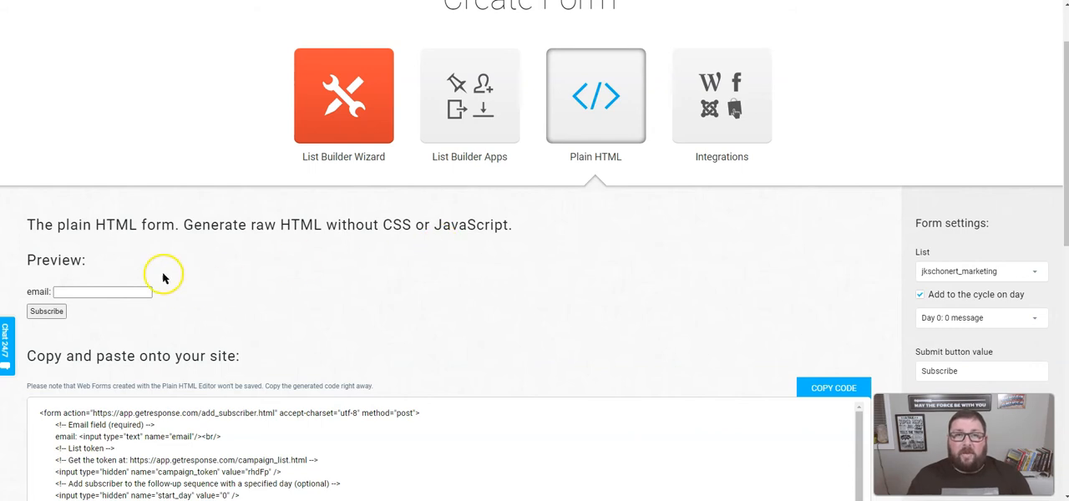
{"action": "scroll", "coordinate": [485, 300], "scroll_direction": "down", "scroll_amount": 3}
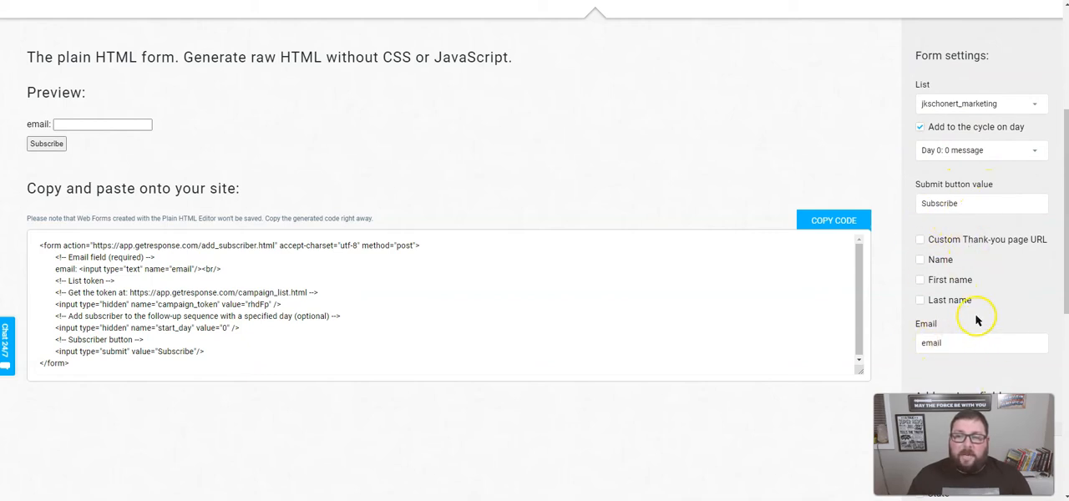
{"action": "left_click", "coordinate": [955, 105]}
{"action": "scroll", "coordinate": [949, 246], "scroll_direction": "down", "scroll_amount": 4}
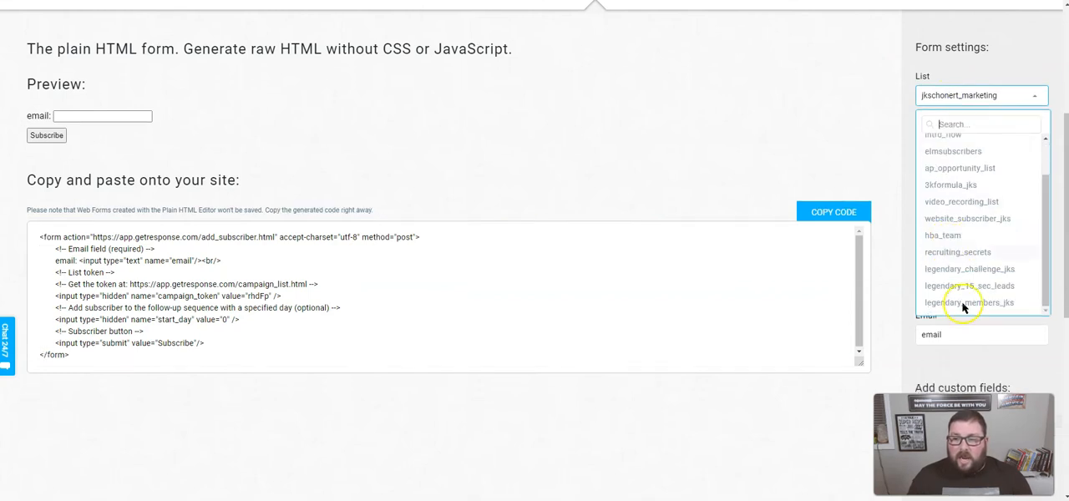
{"action": "scroll", "coordinate": [898, 280], "scroll_direction": "up", "scroll_amount": 1}
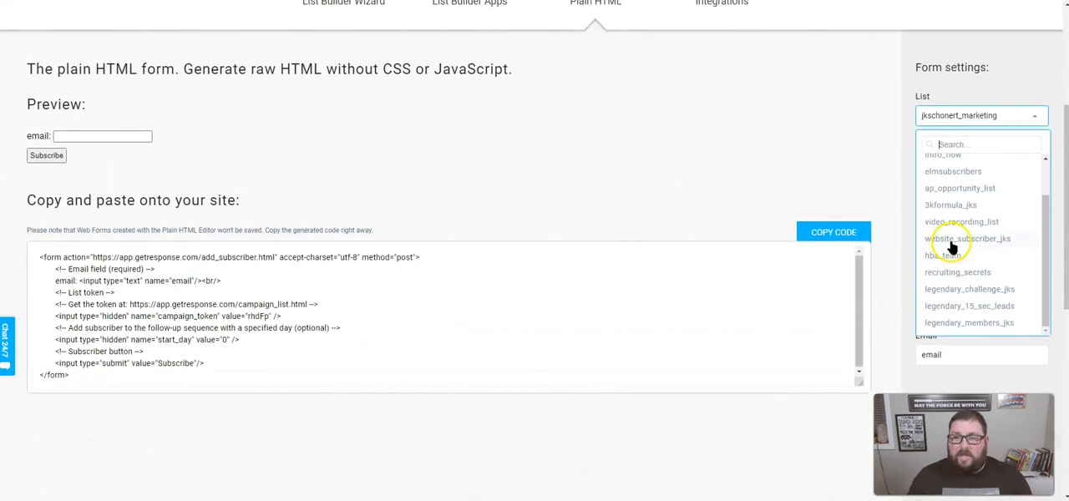
{"action": "left_click", "coordinate": [950, 240]}
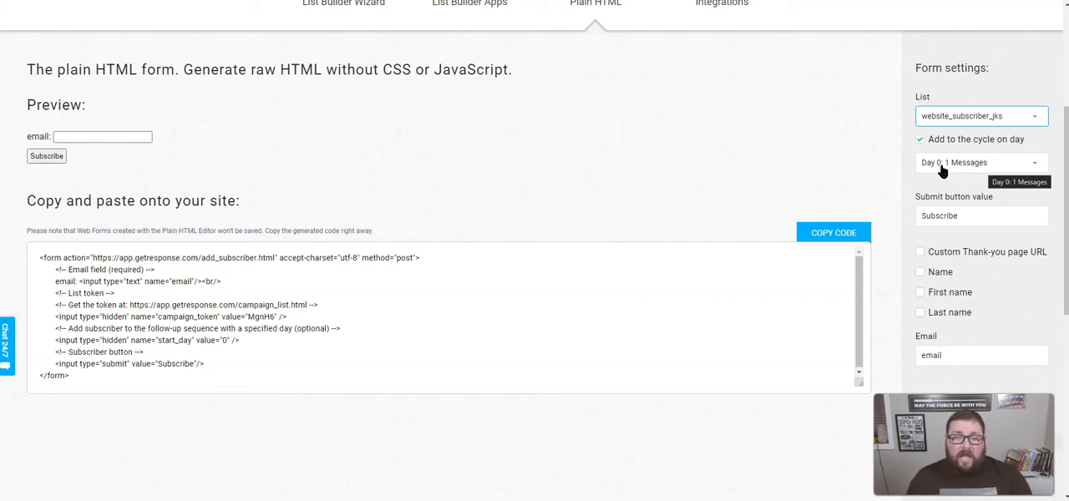
- Look over the optional custom fields and include the Name field in the form
{"action": "left_click", "coordinate": [940, 191]}
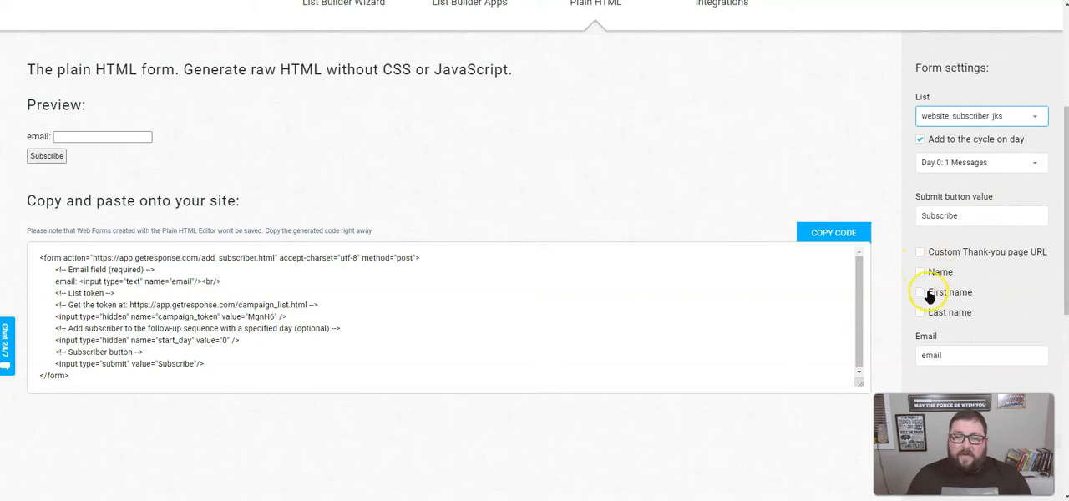
{"action": "scroll", "coordinate": [979, 309], "scroll_direction": "down", "scroll_amount": 5}
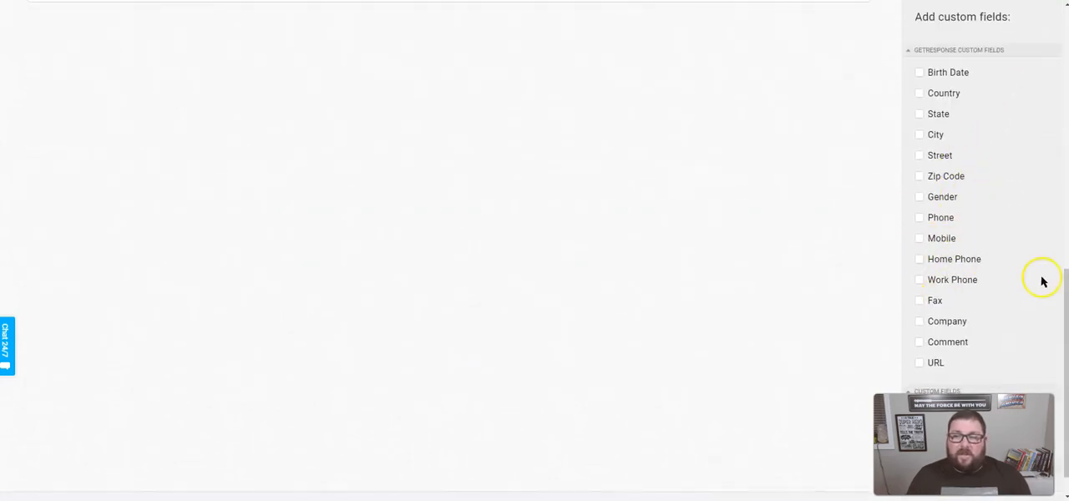
{"action": "scroll", "coordinate": [999, 284], "scroll_direction": "down", "scroll_amount": 1}
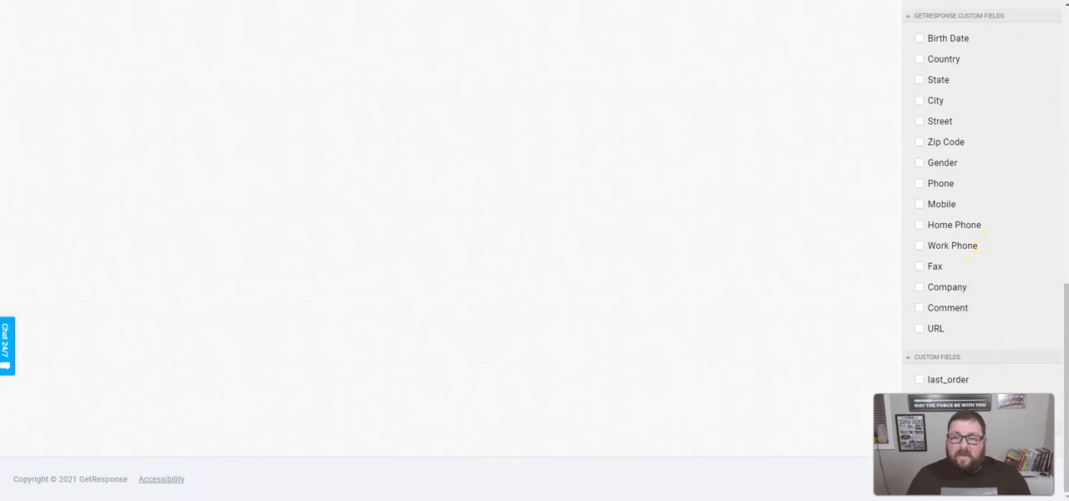
{"action": "scroll", "coordinate": [972, 284], "scroll_direction": "up", "scroll_amount": 4}
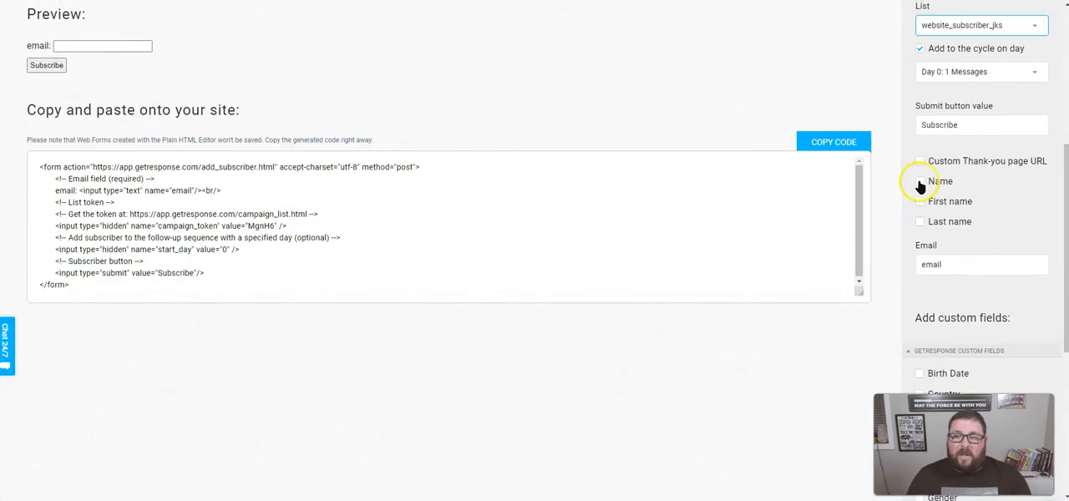
{"action": "left_click", "coordinate": [920, 182]}
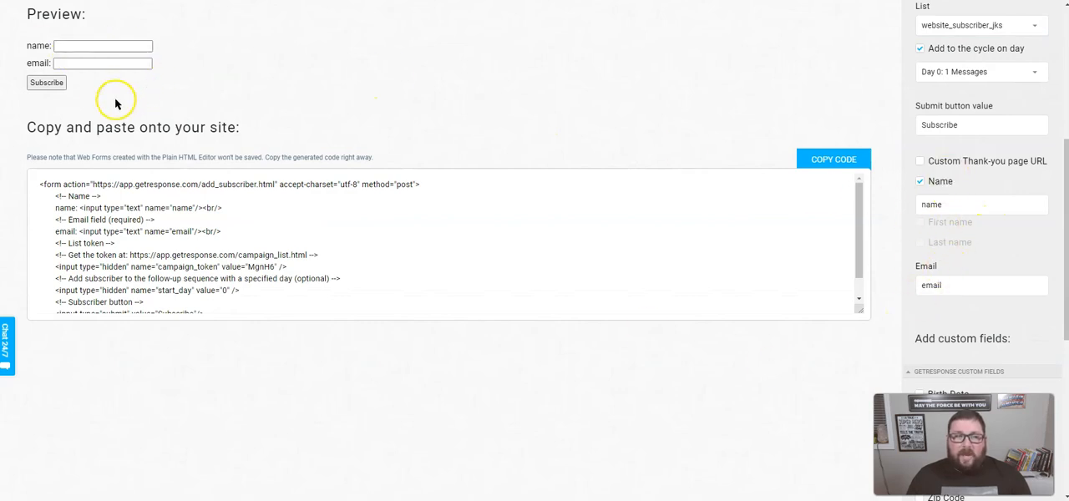
{"action": "left_click", "coordinate": [928, 208]}
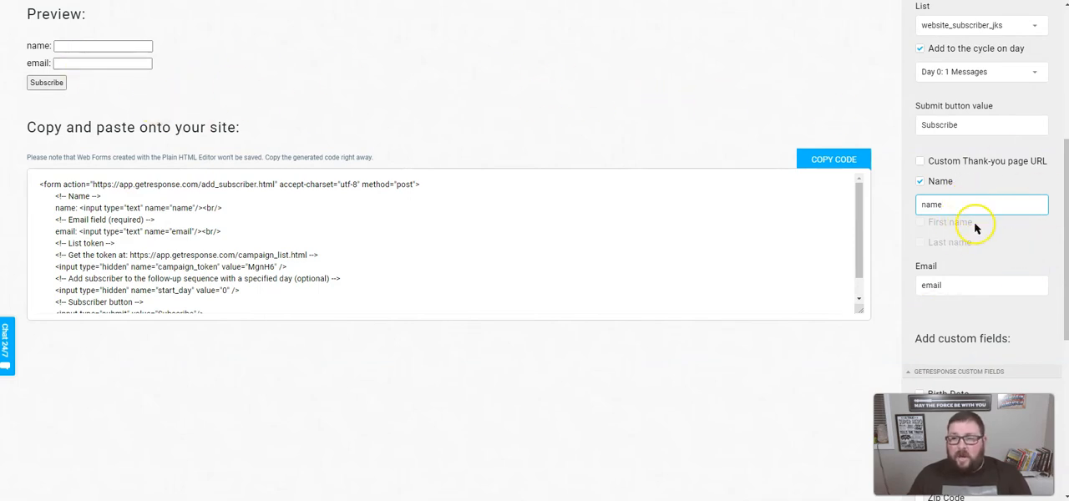
- Set the form's submit button value to "Sign Up Now"
{"action": "scroll", "coordinate": [980, 234], "scroll_direction": "up", "scroll_amount": 3}
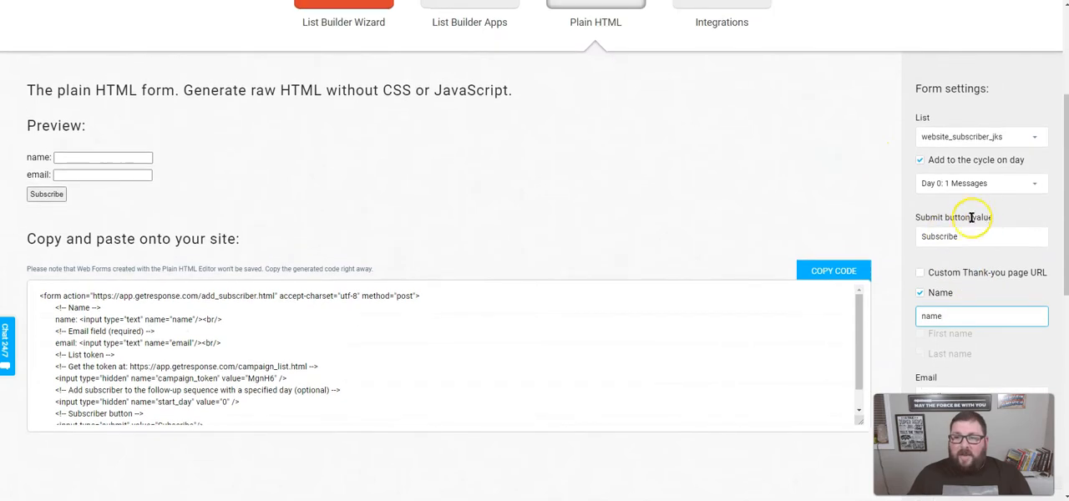
{"action": "double_click", "coordinate": [951, 237]}
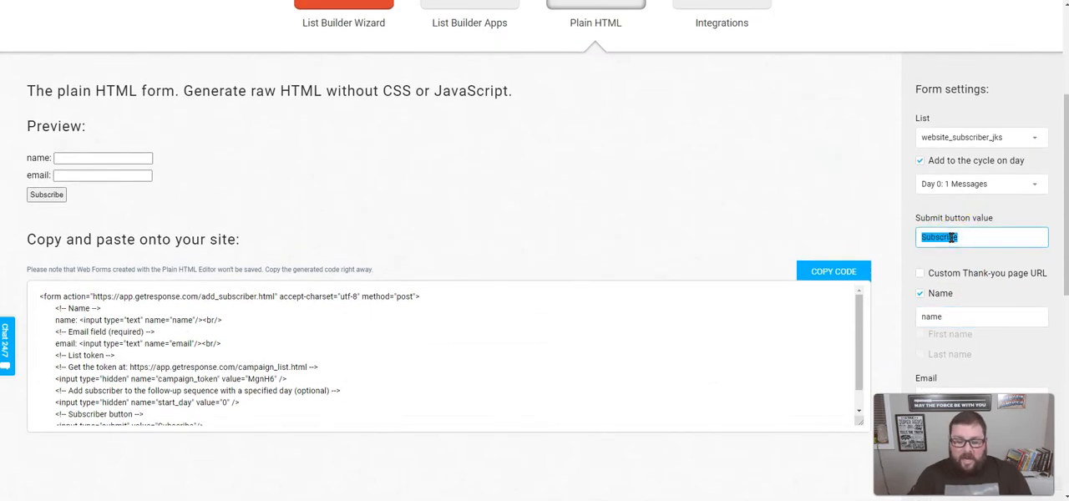
{"action": "type", "text": "Sign Up Now"}
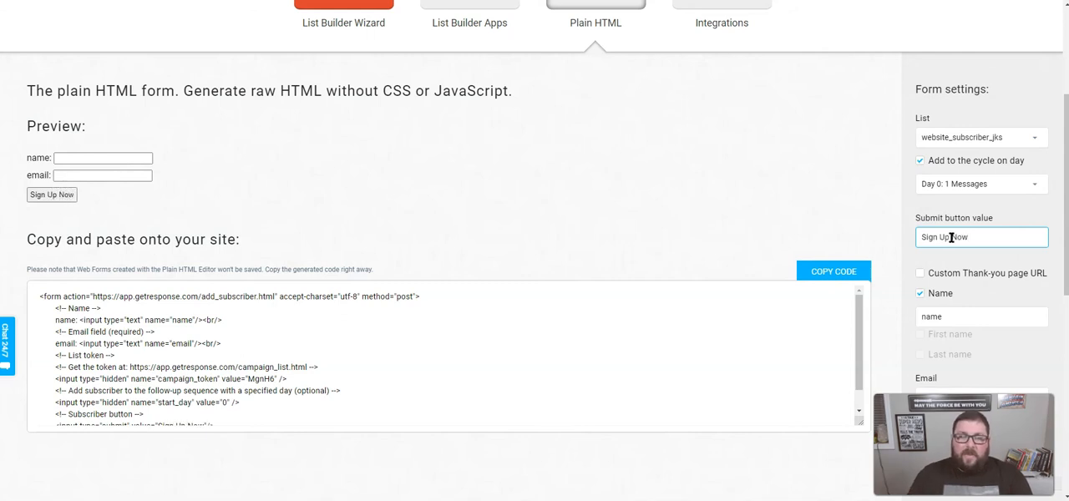
{"action": "left_click", "coordinate": [454, 188]}
{"action": "left_click", "coordinate": [175, 164]}
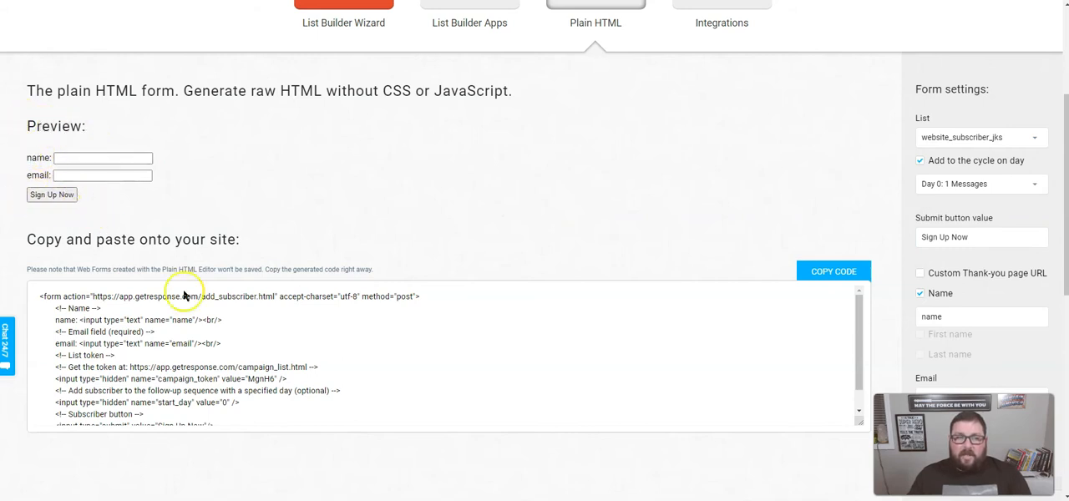
- Read through the generated HTML form code from the form action to the closing form tag
{"action": "scroll", "coordinate": [427, 333], "scroll_direction": "down", "scroll_amount": 2}
{"action": "scroll", "coordinate": [181, 370], "scroll_direction": "up", "scroll_amount": 1}
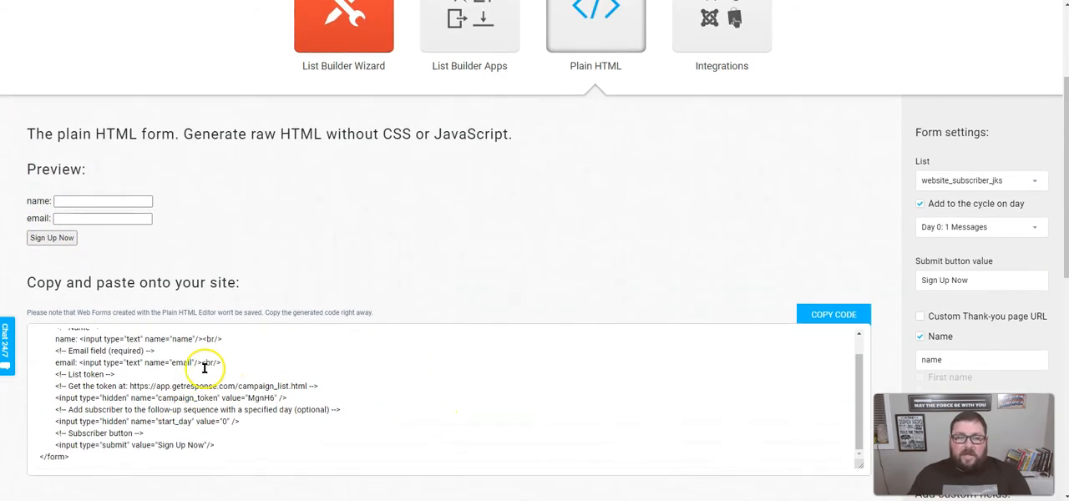
{"action": "scroll", "coordinate": [204, 376], "scroll_direction": "up", "scroll_amount": 1}
{"action": "scroll", "coordinate": [411, 296], "scroll_direction": "down", "scroll_amount": 1}
{"action": "left_click", "coordinate": [430, 380]}
{"action": "scroll", "coordinate": [359, 375], "scroll_direction": "up", "scroll_amount": 3}
{"action": "scroll", "coordinate": [494, 253], "scroll_direction": "down", "scroll_amount": 1}
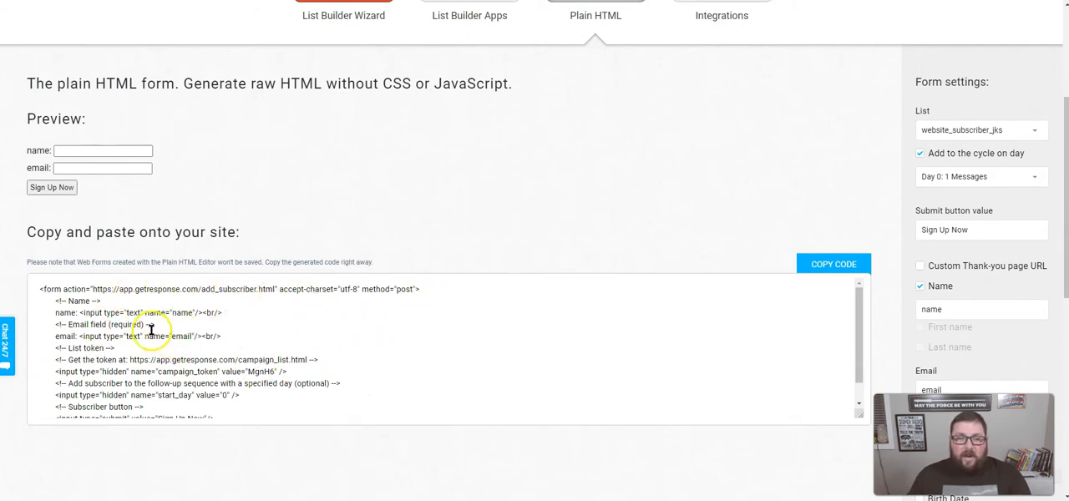
{"action": "scroll", "coordinate": [209, 313], "scroll_direction": "down", "scroll_amount": 1}
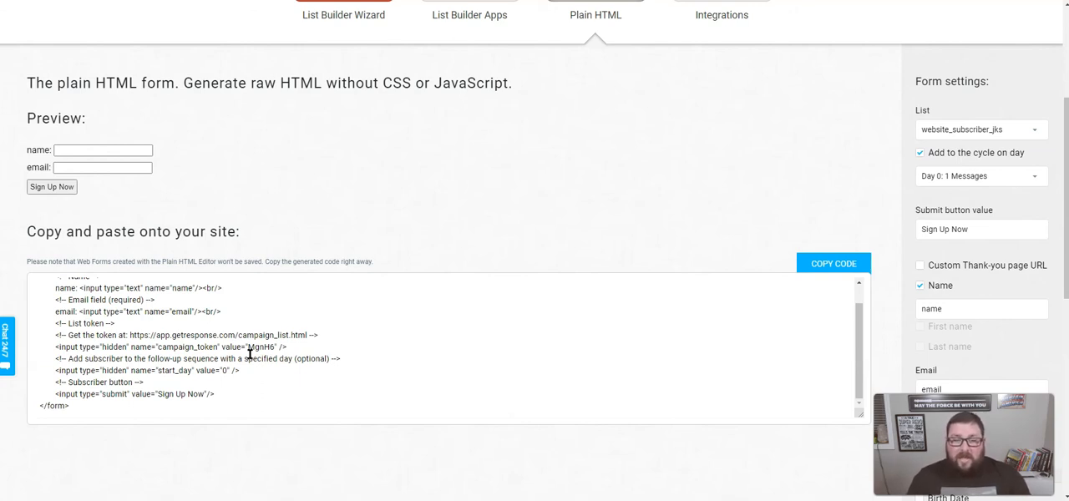
- Examine the campaign token value and the optional follow-up start day lines in the generated code
{"action": "double_click", "coordinate": [257, 347]}
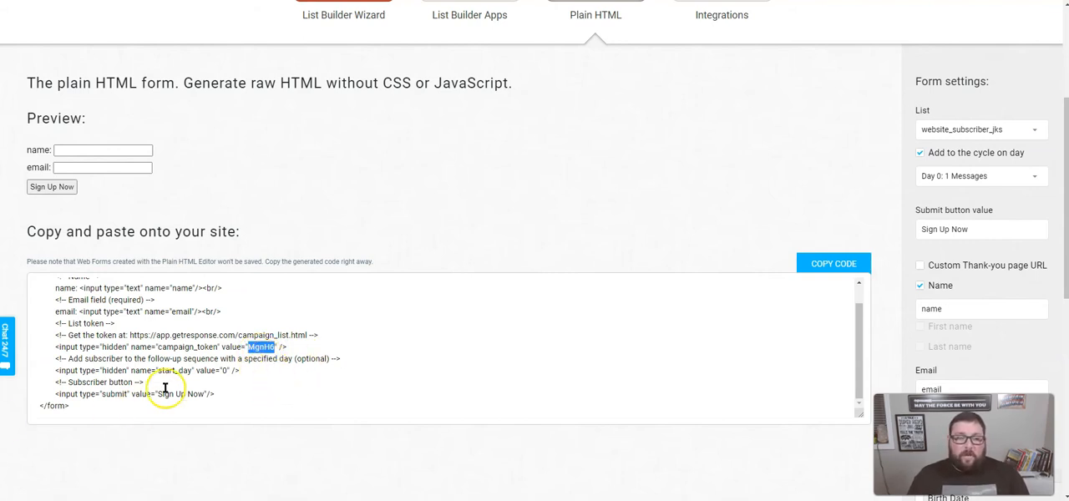
{"action": "left_click_drag", "start_coordinate": [141, 361], "coordinate": [269, 364]}
{"action": "left_click", "coordinate": [269, 365]}
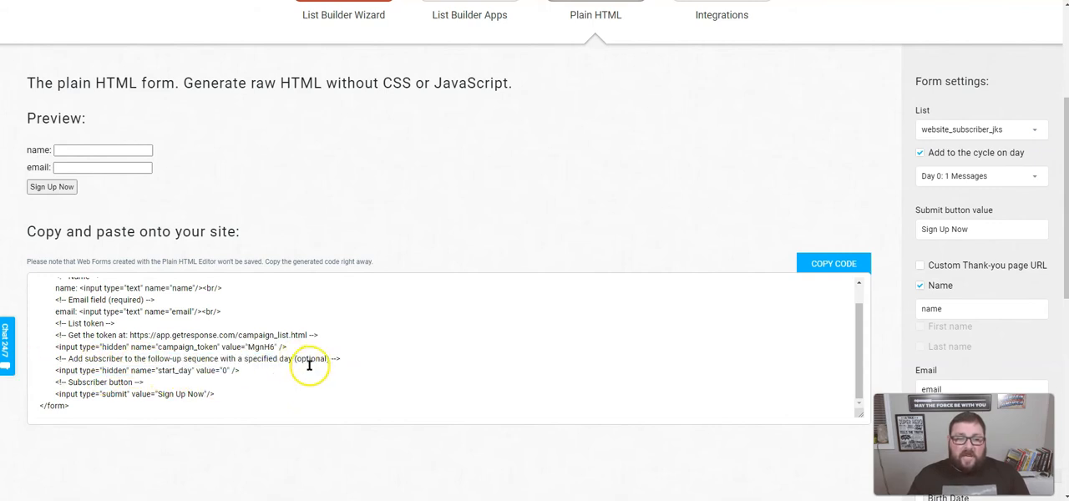
{"action": "left_click_drag", "start_coordinate": [82, 370], "coordinate": [201, 373]}
{"action": "left_click", "coordinate": [114, 371]}
{"action": "left_click", "coordinate": [200, 373]}
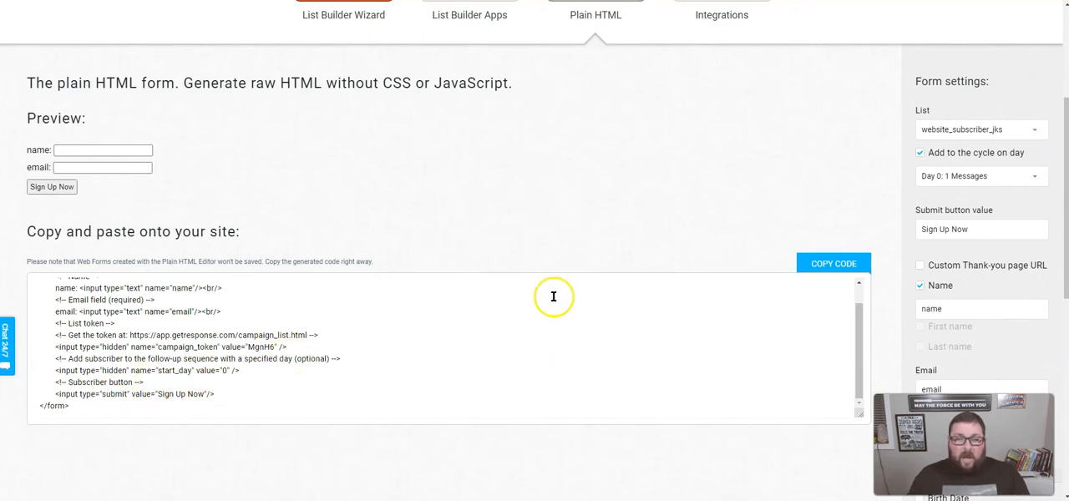
{"action": "left_click", "coordinate": [271, 360]}
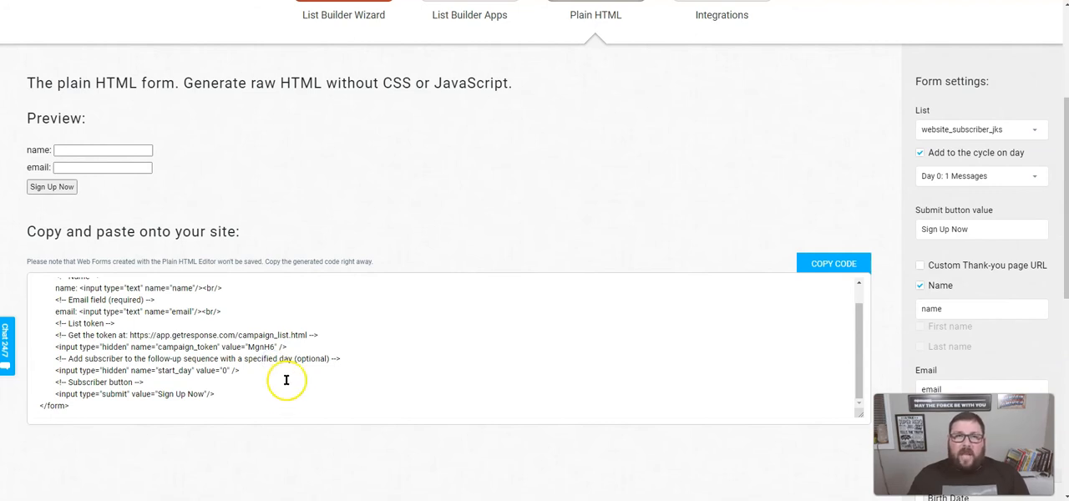
- Copy the complete generated HTML code of the sign-up form
{"action": "left_click", "coordinate": [850, 271]}
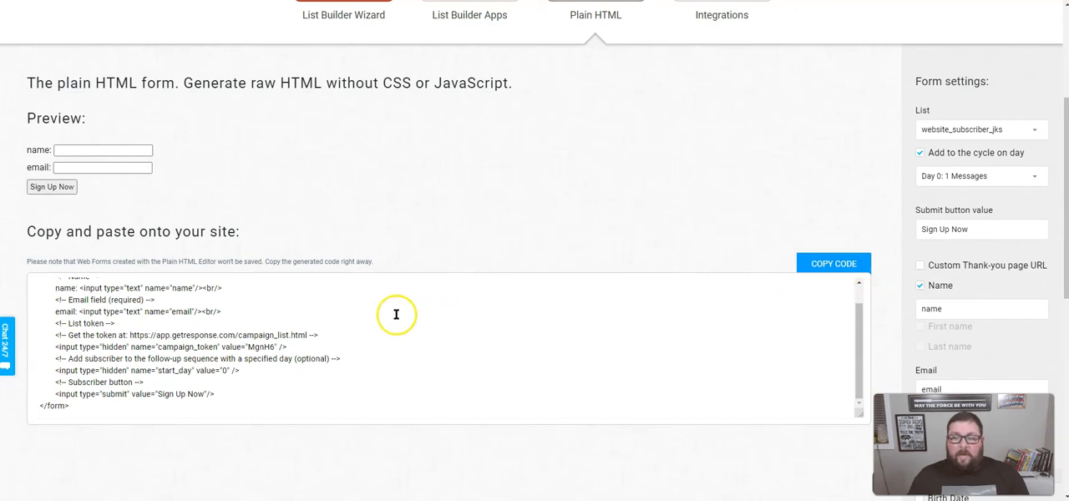
{"action": "left_click_drag", "start_coordinate": [87, 408], "coordinate": [35, 297]}
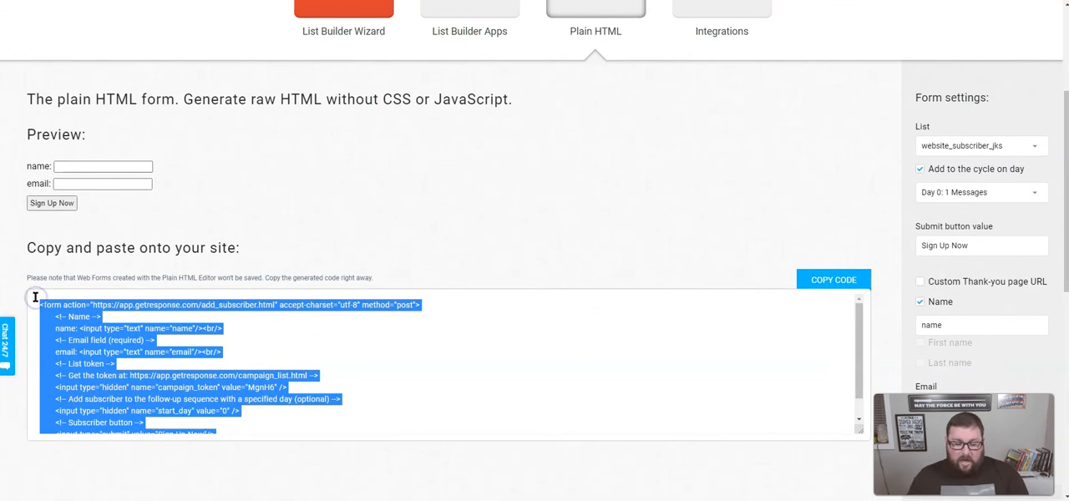
{"action": "left_click", "coordinate": [166, 365]}
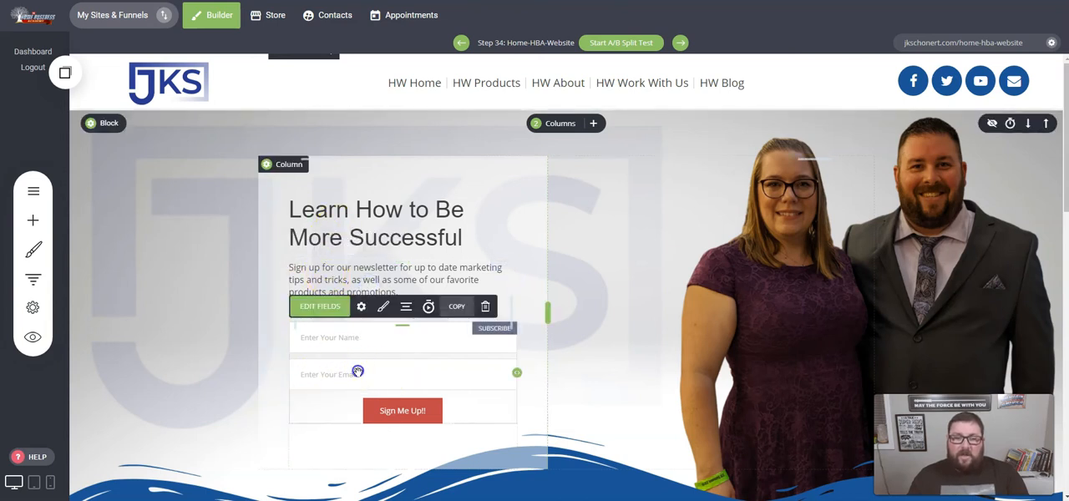
- Delete the existing subscribe form widget below the "Learn How to Be More Successful" text in the website builder
{"action": "left_click", "coordinate": [485, 306]}
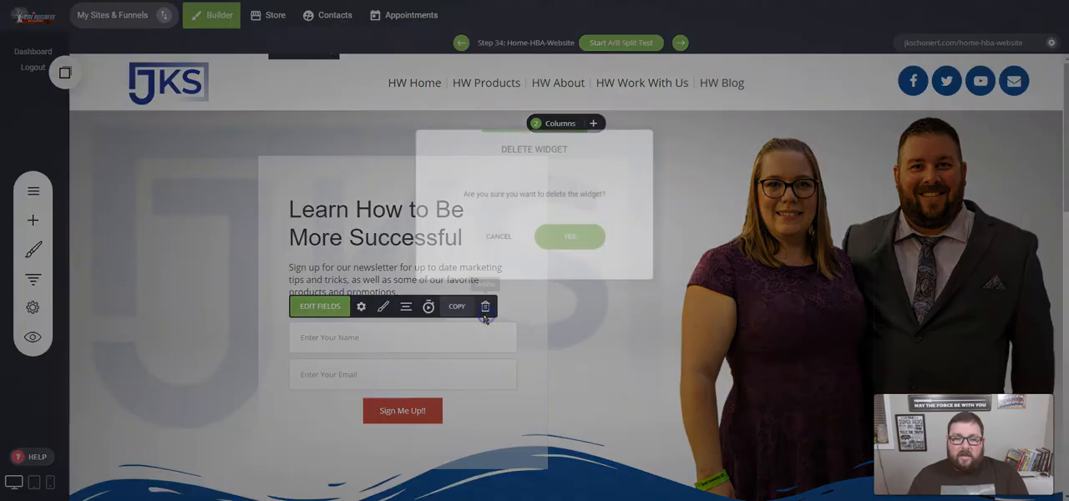
{"action": "left_click", "coordinate": [576, 239]}
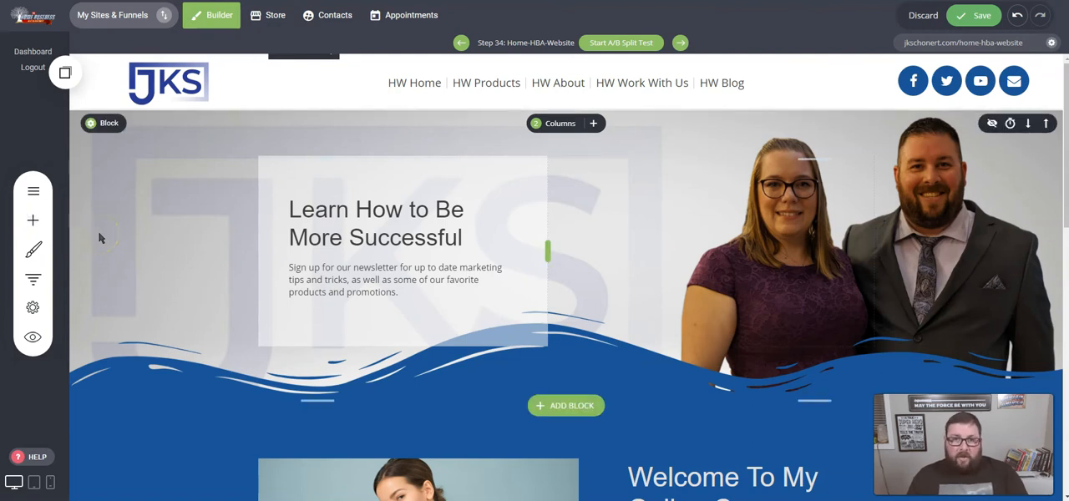
- Add a Code widget below the newsletter text in the "Learn How to Be More Successful" section
{"action": "left_click", "coordinate": [33, 222]}
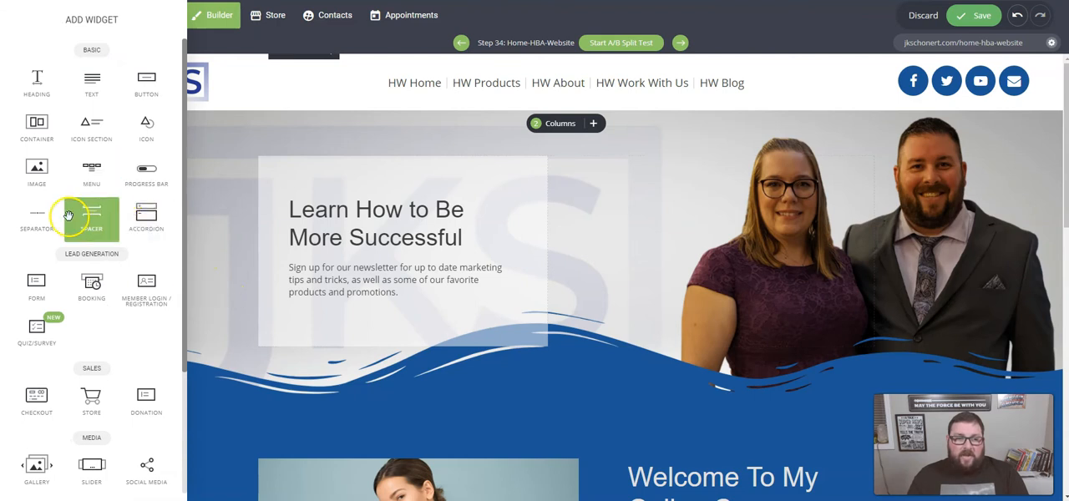
{"action": "scroll", "coordinate": [81, 242], "scroll_direction": "down", "scroll_amount": 3}
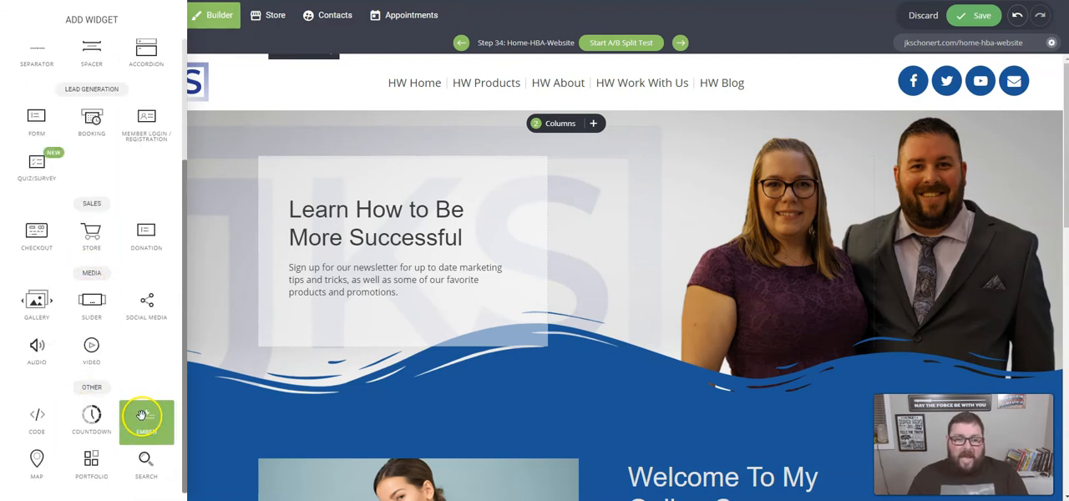
{"action": "left_click_drag", "start_coordinate": [36, 417], "coordinate": [360, 311]}
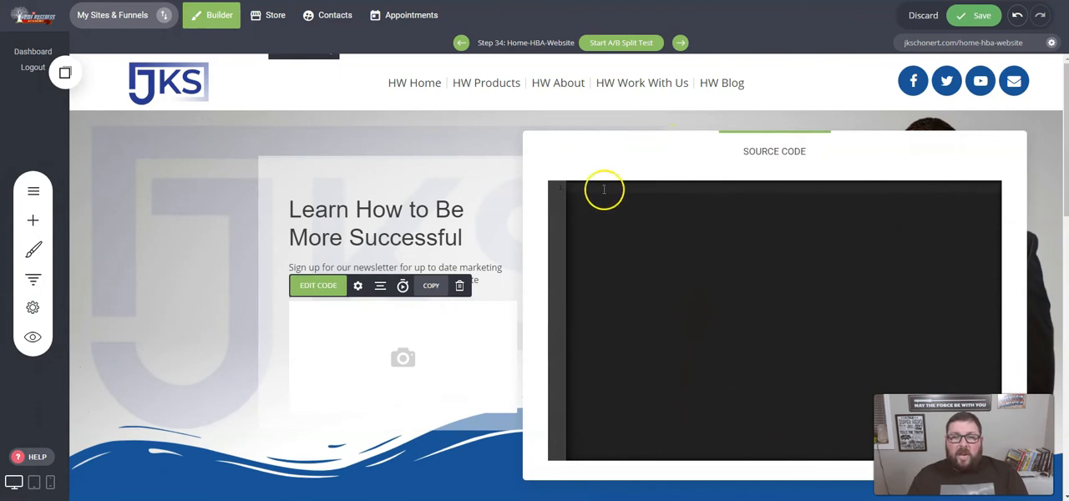
- Paste the copied GetResponse form code into the Code widget's source and increase the spacing above and below the form
{"action": "left_click", "coordinate": [604, 190]}
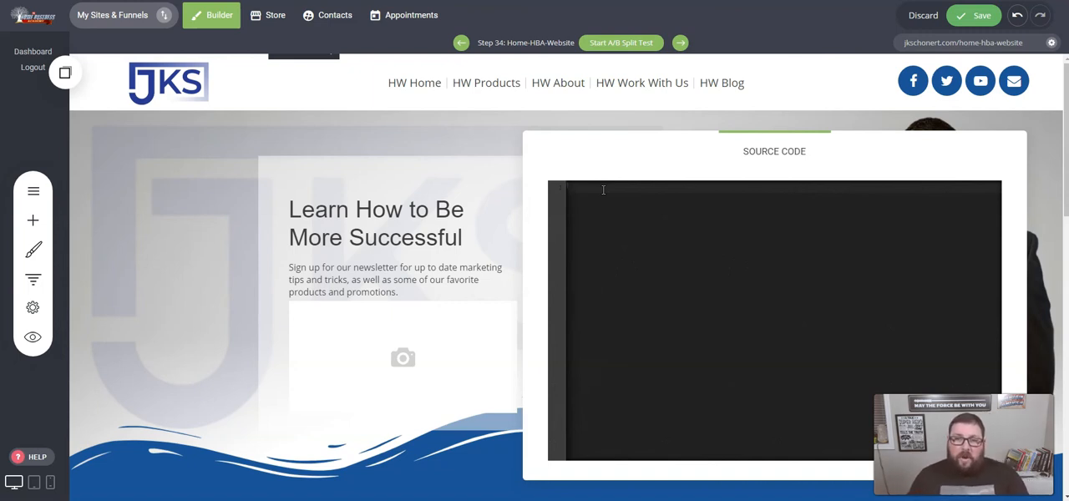
{"action": "key", "text": "ctrl+v"}
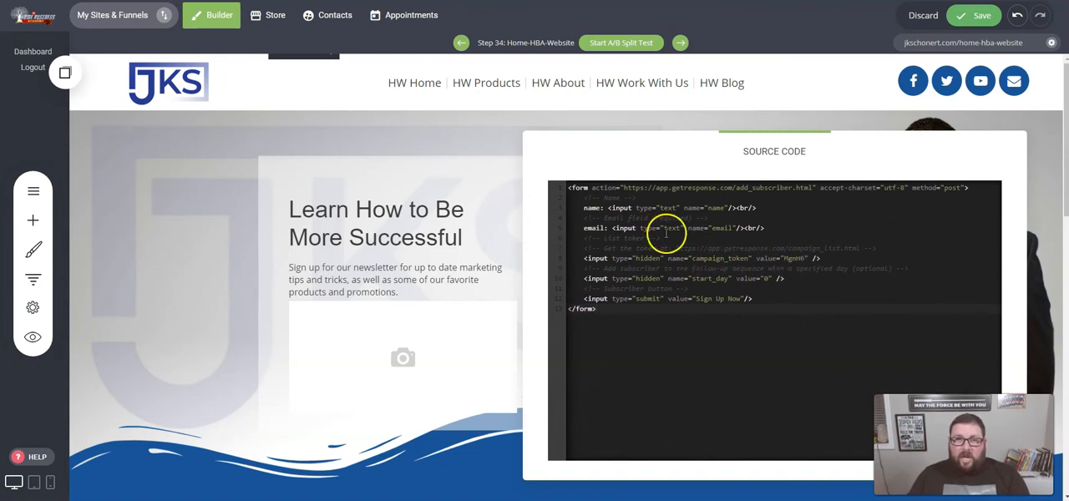
{"action": "left_click", "coordinate": [467, 142]}
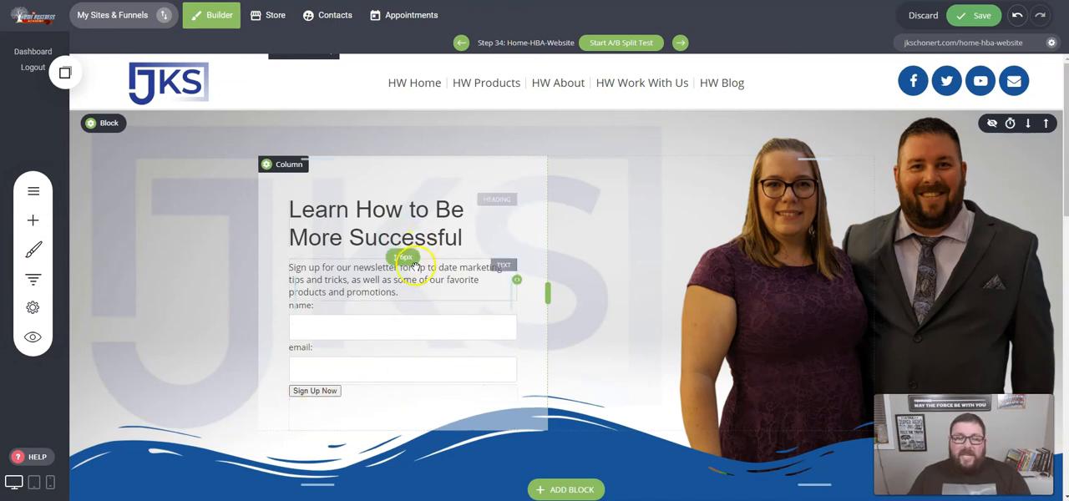
{"action": "left_click_drag", "start_coordinate": [405, 388], "coordinate": [405, 406]}
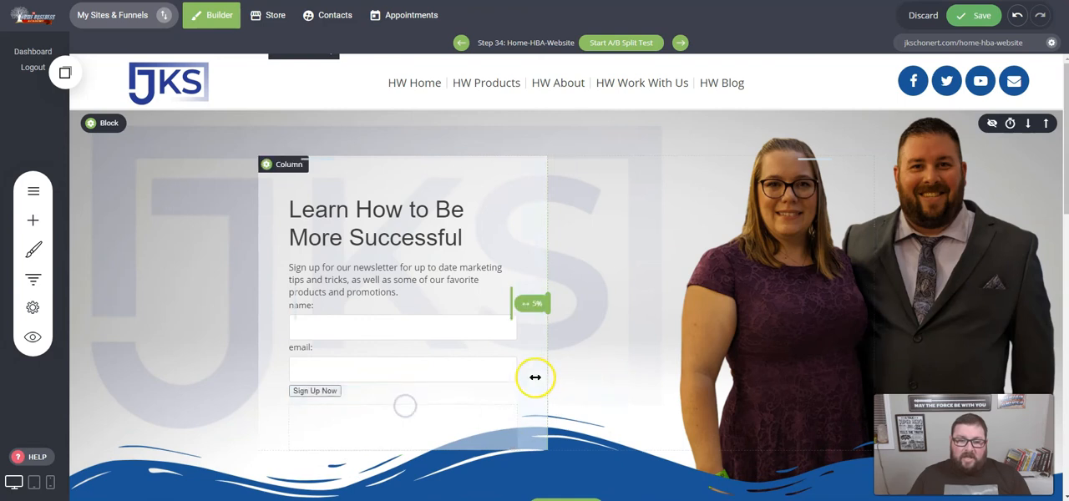
{"action": "left_click_drag", "start_coordinate": [401, 305], "coordinate": [403, 310]}
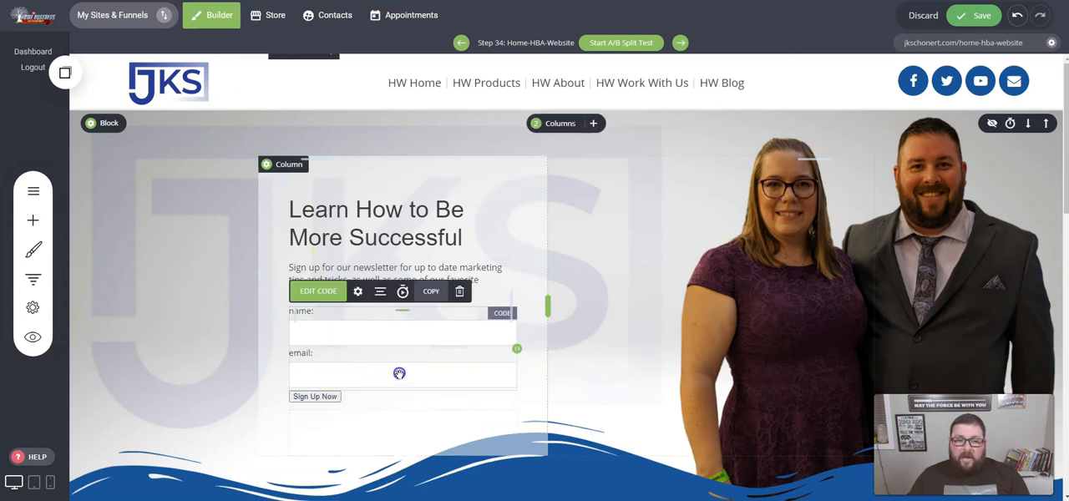
- Examine the code type and theme options in the Code widget's settings, keeping HTML and Dark
{"action": "left_click", "coordinate": [358, 291]}
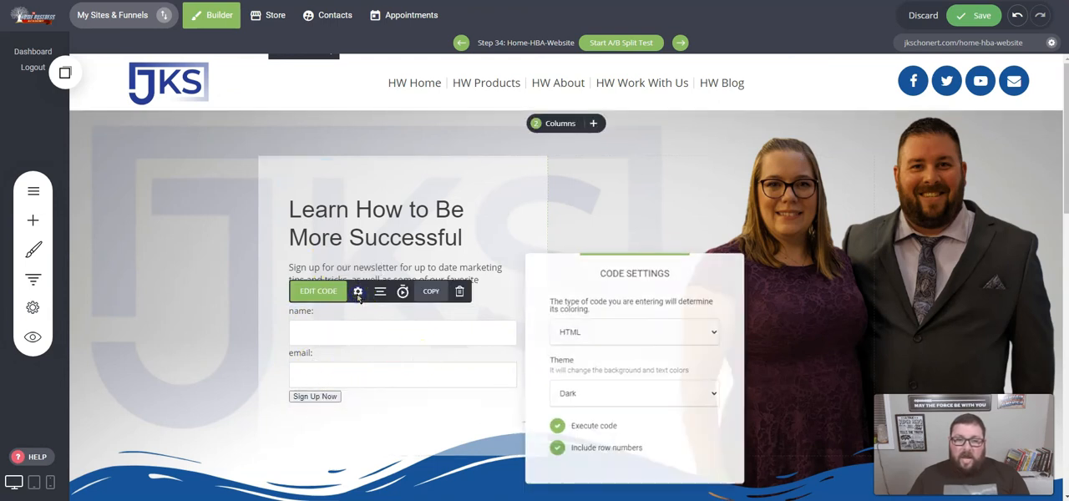
{"action": "left_click", "coordinate": [574, 395]}
{"action": "left_click", "coordinate": [590, 435]}
{"action": "left_click", "coordinate": [593, 394]}
{"action": "left_click", "coordinate": [589, 417]}
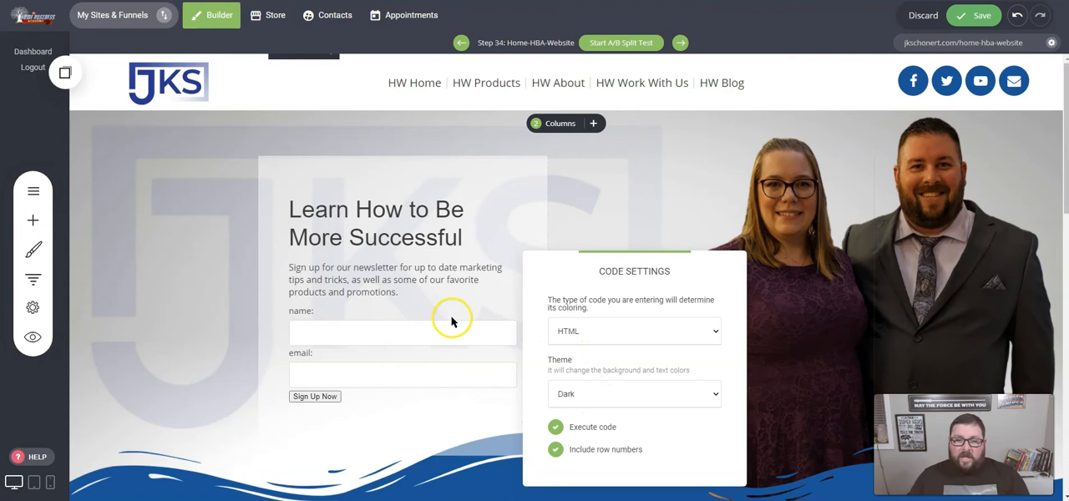
{"action": "left_click", "coordinate": [592, 338]}
{"action": "left_click", "coordinate": [595, 335]}
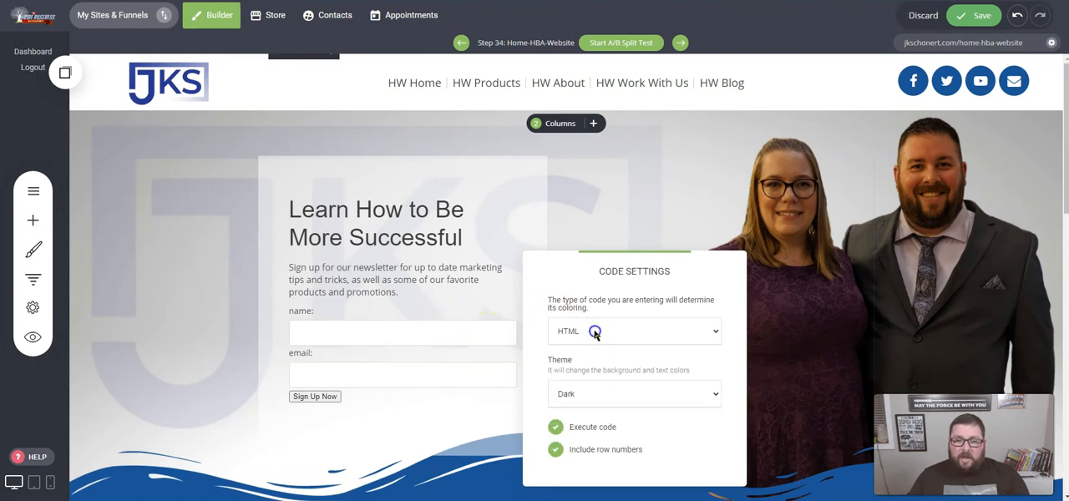
{"action": "left_click", "coordinate": [401, 333]}
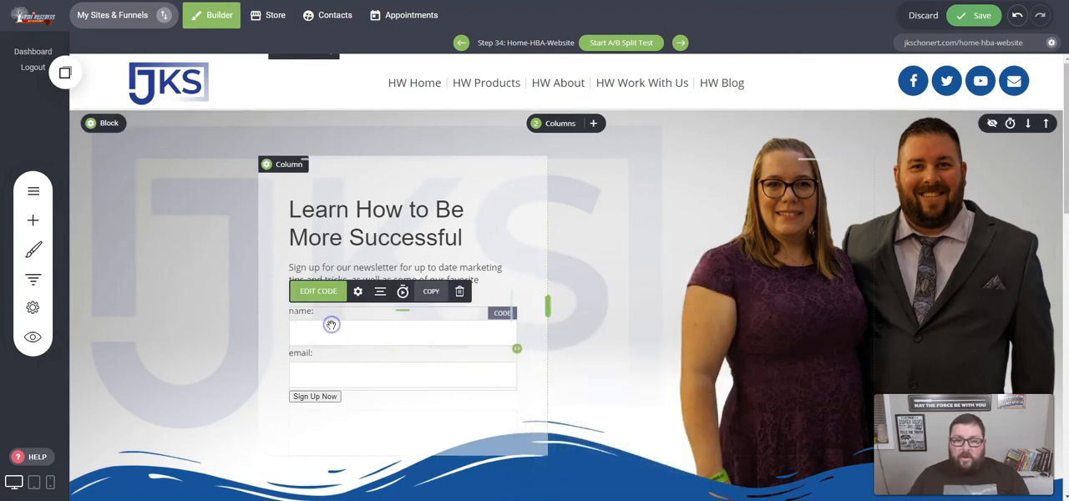
- Check which alignment options are available for the Code widget holding the form
{"action": "left_click", "coordinate": [382, 297]}
{"action": "left_click", "coordinate": [370, 232]}
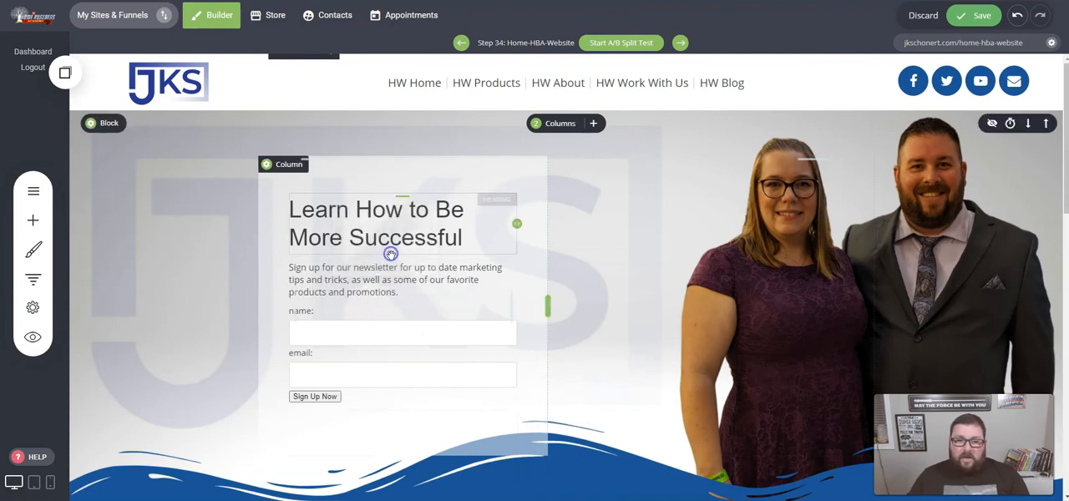
{"action": "left_click", "coordinate": [370, 356]}
{"action": "left_click", "coordinate": [381, 291]}
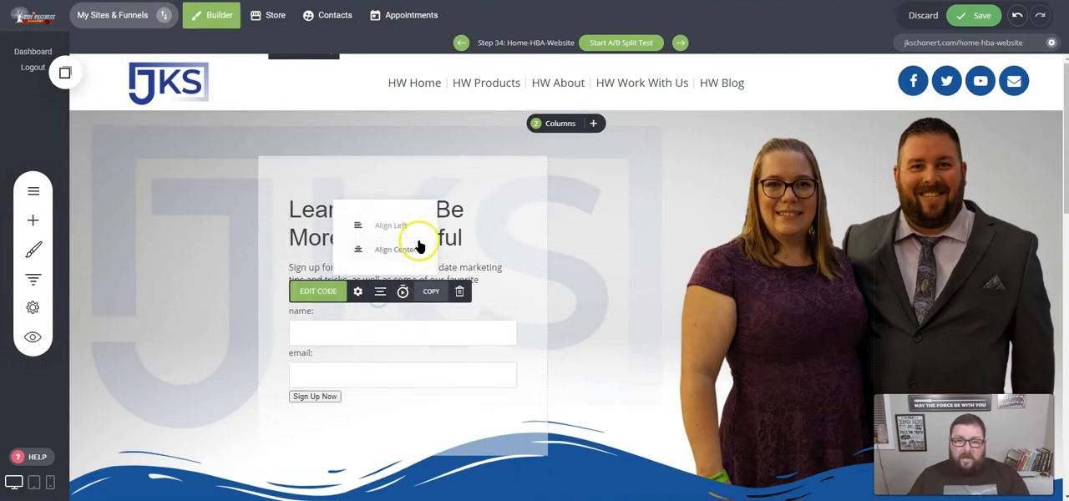
{"action": "left_click", "coordinate": [401, 235]}
{"action": "left_click", "coordinate": [381, 338]}
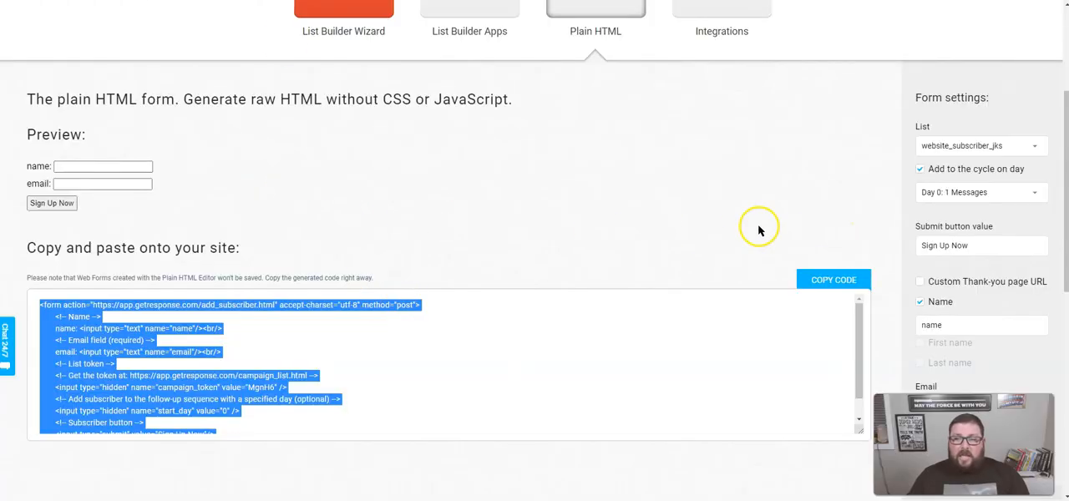
- Switch to the GetResponse plain HTML form page and add the Phone and Comment custom fields to the form
{"action": "left_click", "coordinate": [755, 225]}
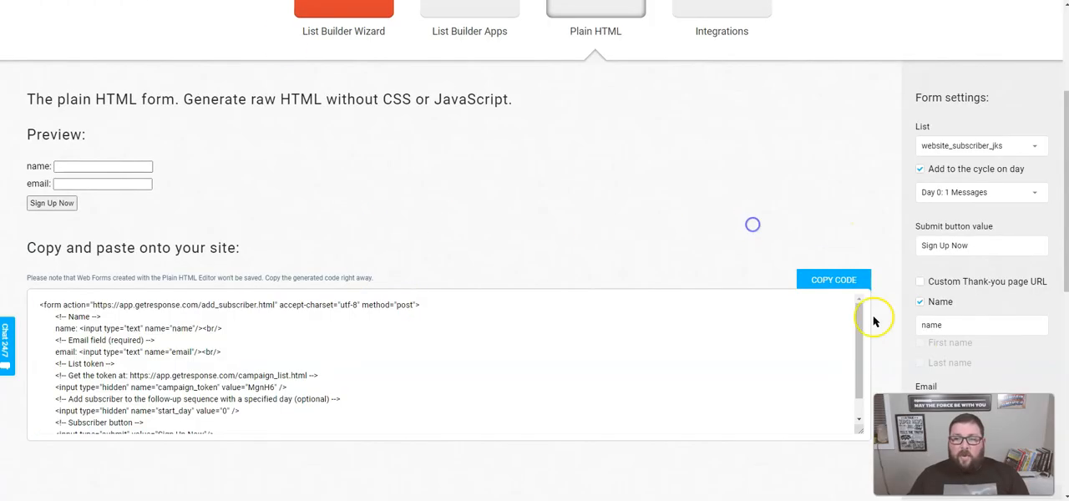
{"action": "scroll", "coordinate": [990, 361], "scroll_direction": "down", "scroll_amount": 2}
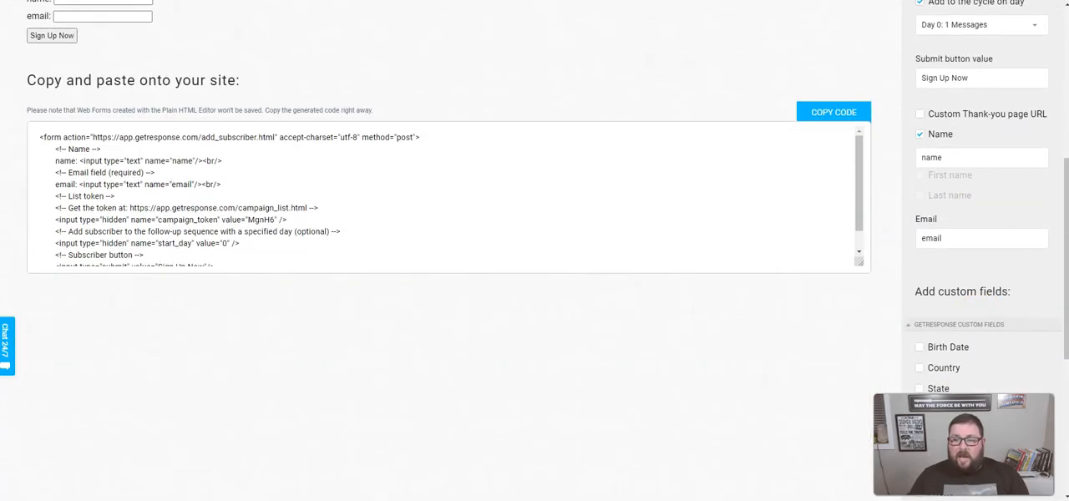
{"action": "scroll", "coordinate": [951, 348], "scroll_direction": "down", "scroll_amount": 4}
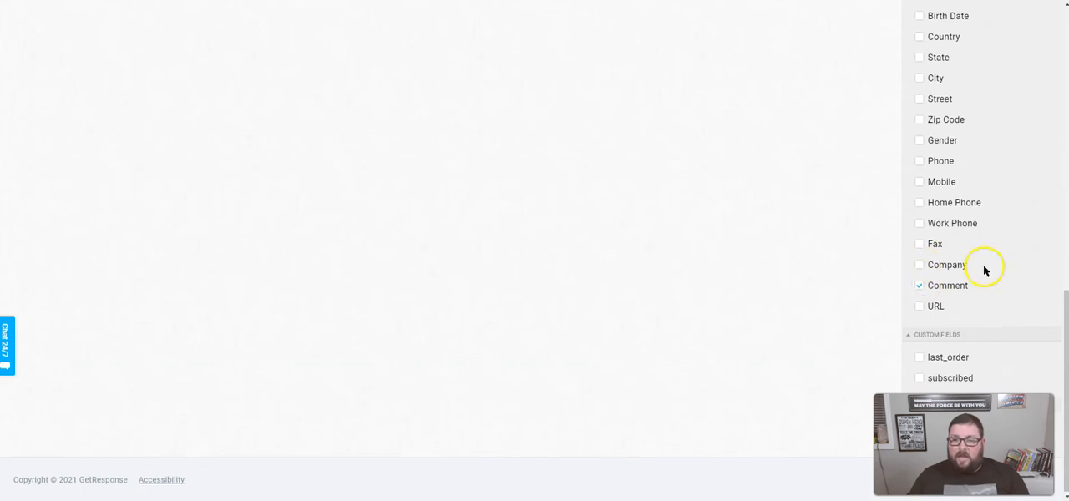
{"action": "scroll", "coordinate": [980, 270], "scroll_direction": "up", "scroll_amount": 1}
{"action": "left_click", "coordinate": [923, 217]}
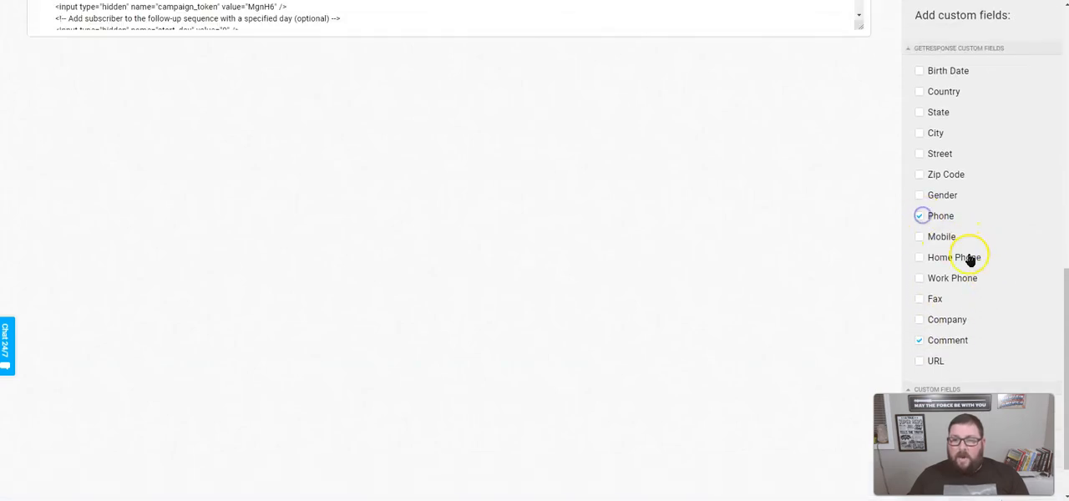
- Review the updated form preview, the form settings and the list of available custom fields
{"action": "scroll", "coordinate": [967, 263], "scroll_direction": "up", "scroll_amount": 9}
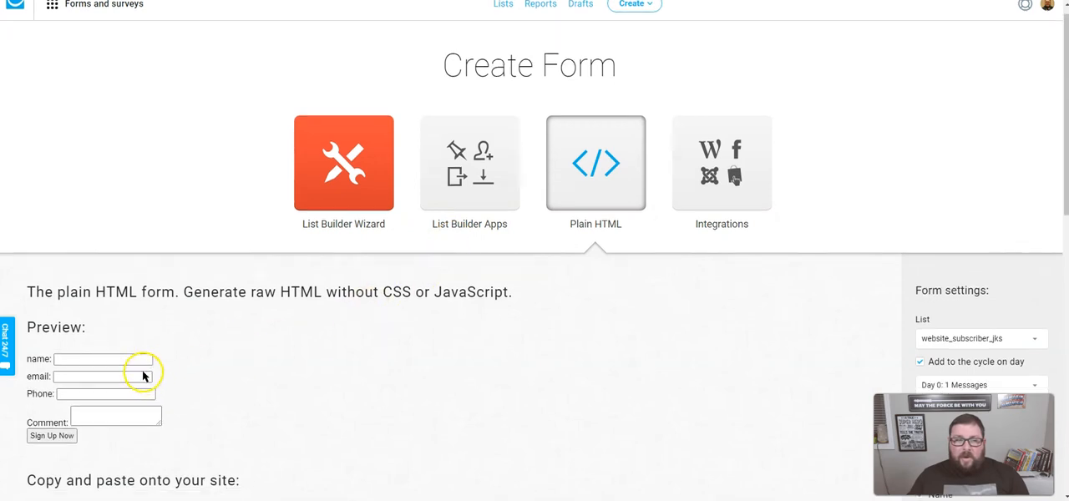
{"action": "scroll", "coordinate": [143, 370], "scroll_direction": "down", "scroll_amount": 3}
{"action": "scroll", "coordinate": [893, 331], "scroll_direction": "down", "scroll_amount": 6}
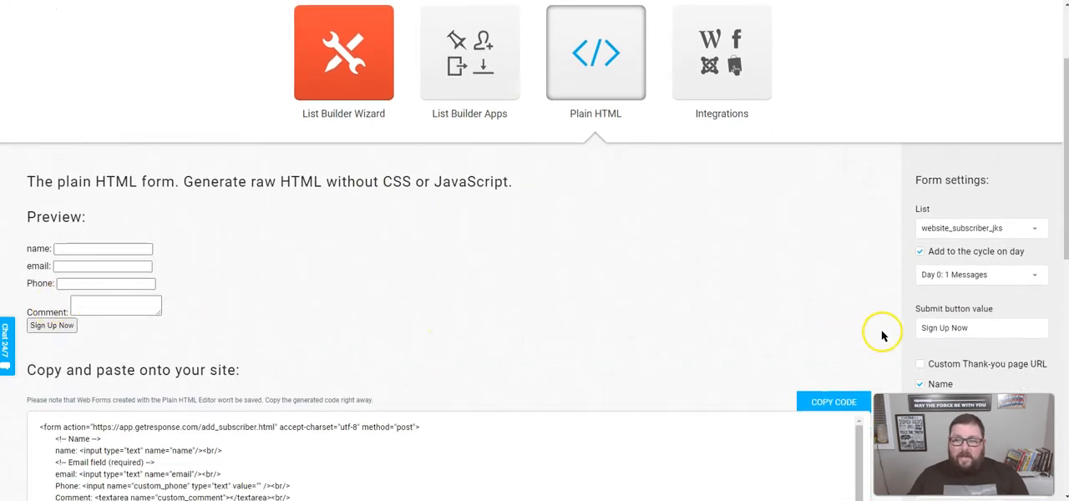
{"action": "scroll", "coordinate": [903, 312], "scroll_direction": "up", "scroll_amount": 4}
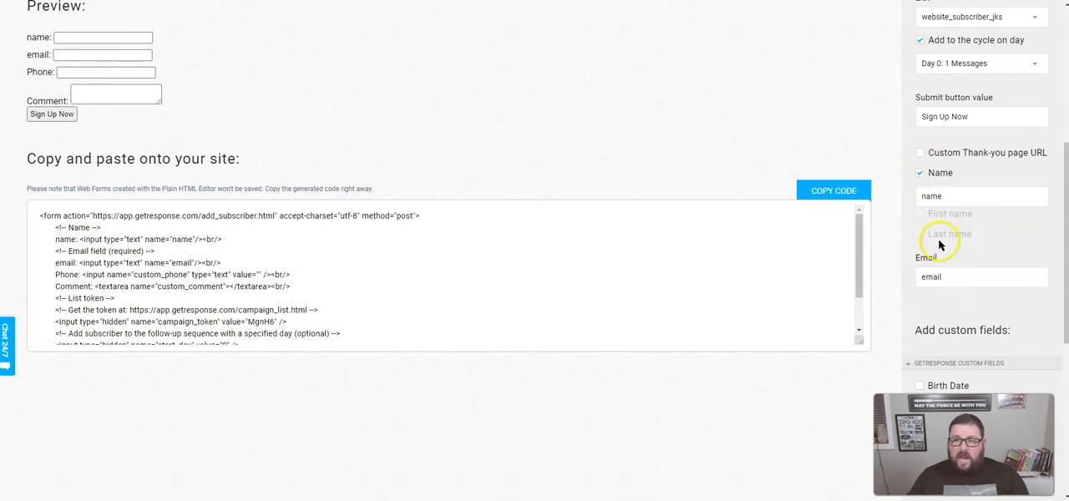
{"action": "scroll", "coordinate": [940, 244], "scroll_direction": "up", "scroll_amount": 2}
{"action": "scroll", "coordinate": [955, 255], "scroll_direction": "down", "scroll_amount": 6}
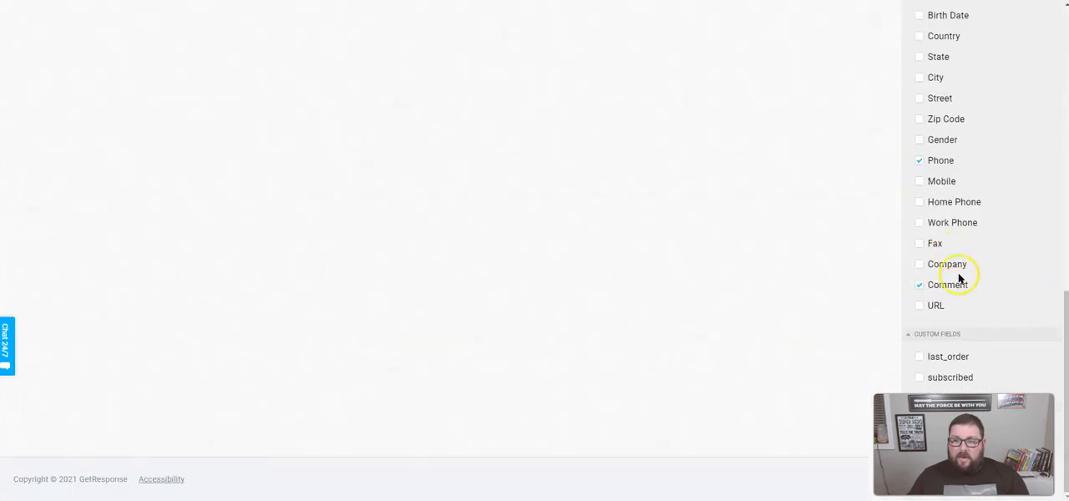
{"action": "scroll", "coordinate": [959, 278], "scroll_direction": "up", "scroll_amount": 10}
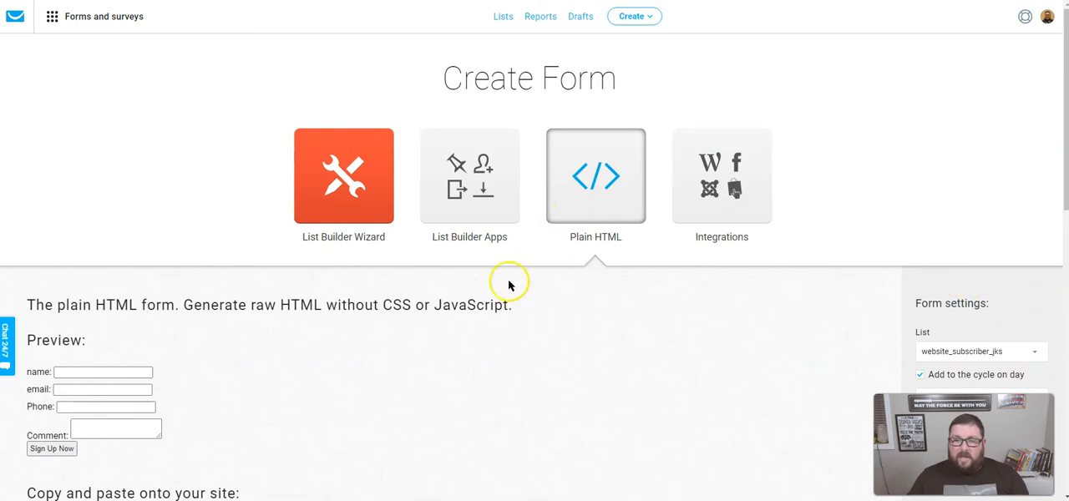
- Copy the complete regenerated form code that includes the Phone and Comment fields
{"action": "scroll", "coordinate": [376, 310], "scroll_direction": "down", "scroll_amount": 4}
{"action": "scroll", "coordinate": [219, 286], "scroll_direction": "down", "scroll_amount": 1}
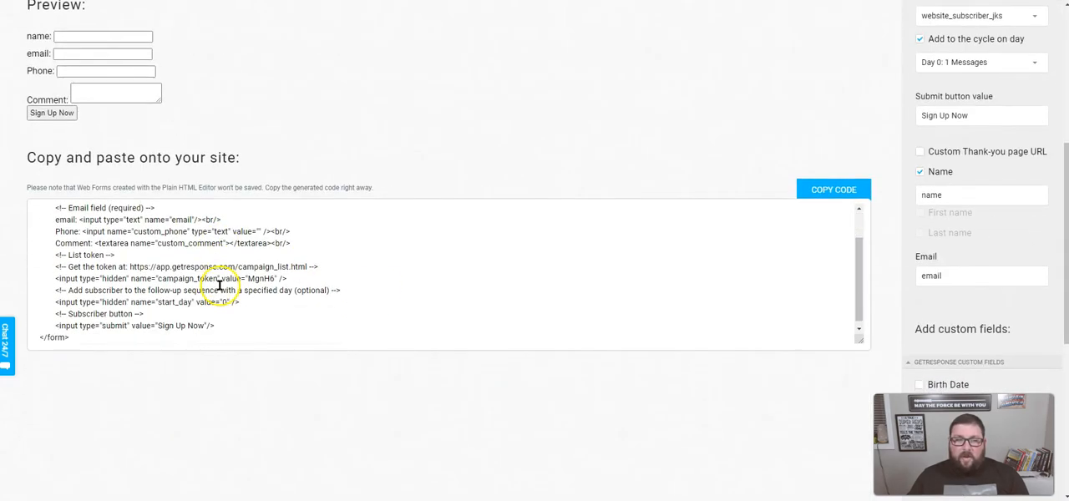
{"action": "scroll", "coordinate": [209, 284], "scroll_direction": "down", "scroll_amount": 2}
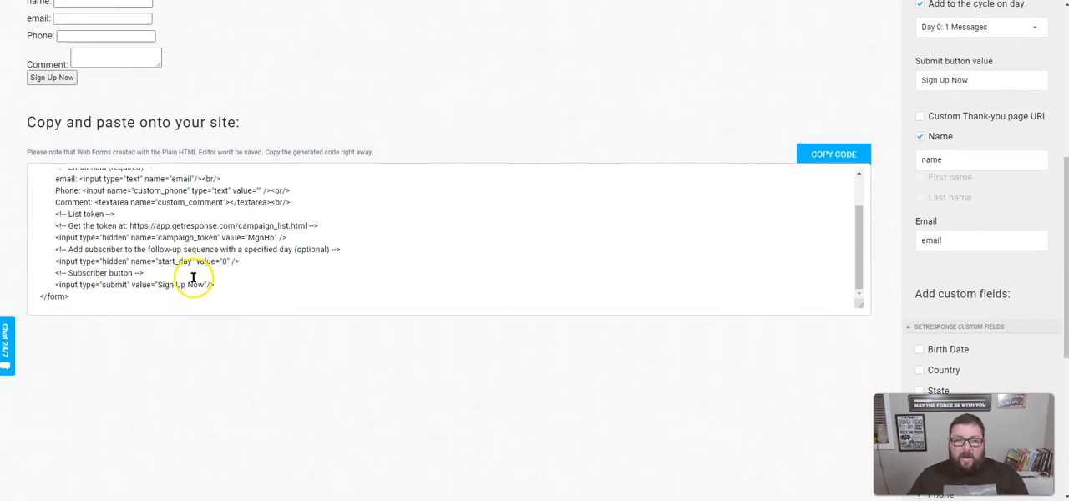
{"action": "scroll", "coordinate": [193, 278], "scroll_direction": "up", "scroll_amount": 2}
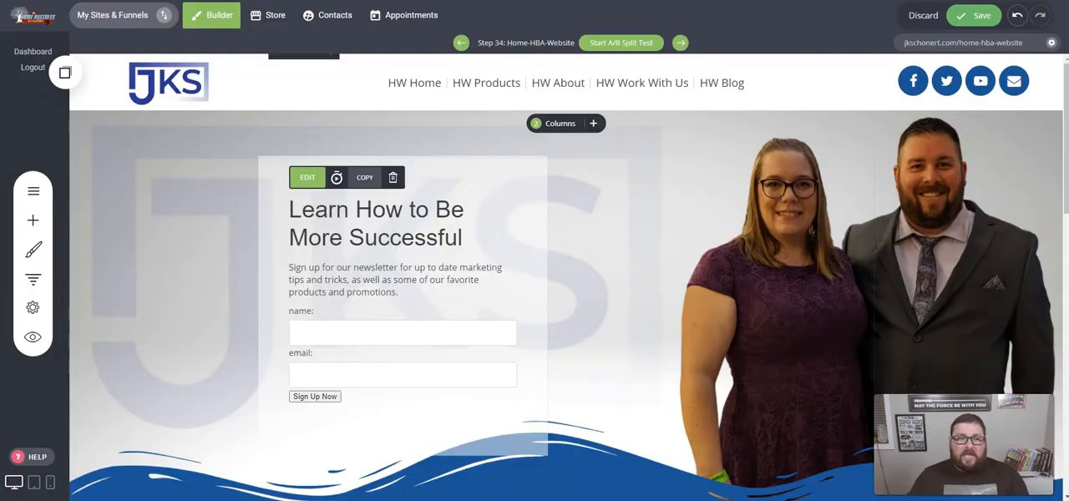
- Switch back to the website builder and replace the Code widget's source with the newly copied form code
{"action": "mouse_move", "coordinate": [353, 338]}
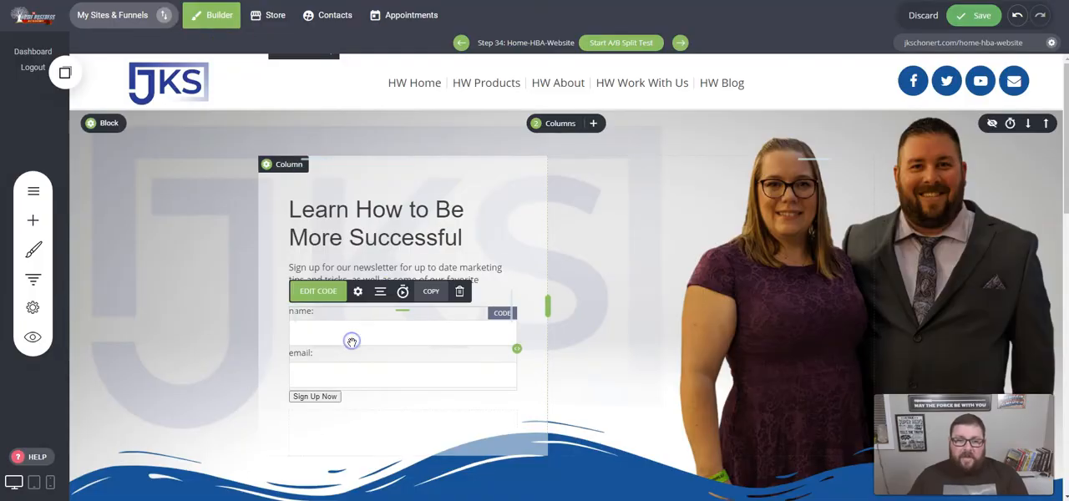
{"action": "left_click", "coordinate": [317, 294]}
{"action": "left_click", "coordinate": [650, 330]}
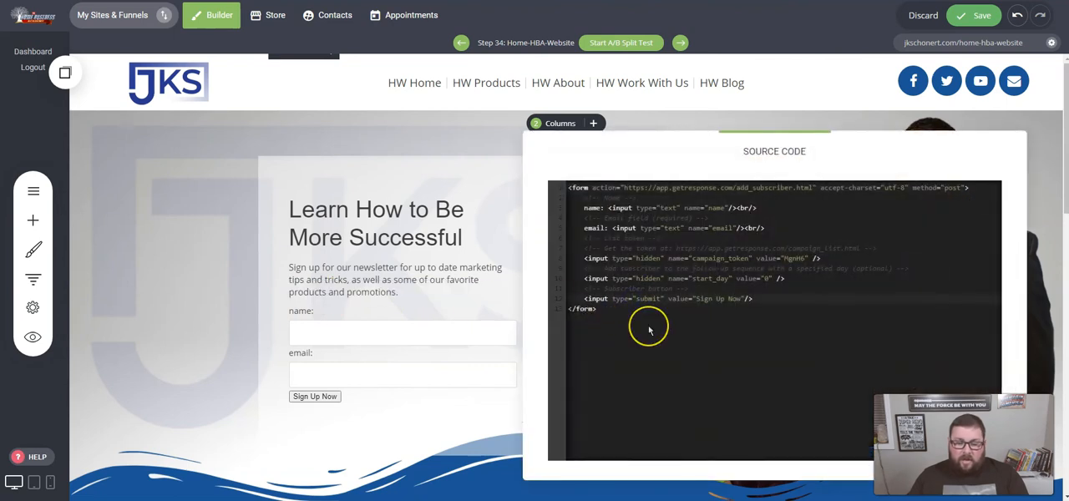
{"action": "left_click_drag", "start_coordinate": [621, 328], "coordinate": [559, 187]}
{"action": "key", "text": "BackSpace"}
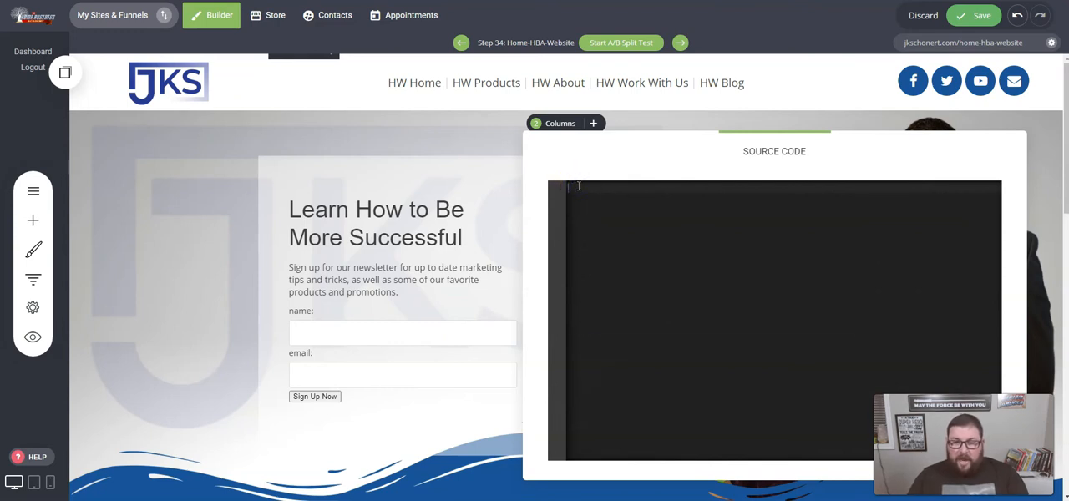
{"action": "key", "text": "ctrl+v"}
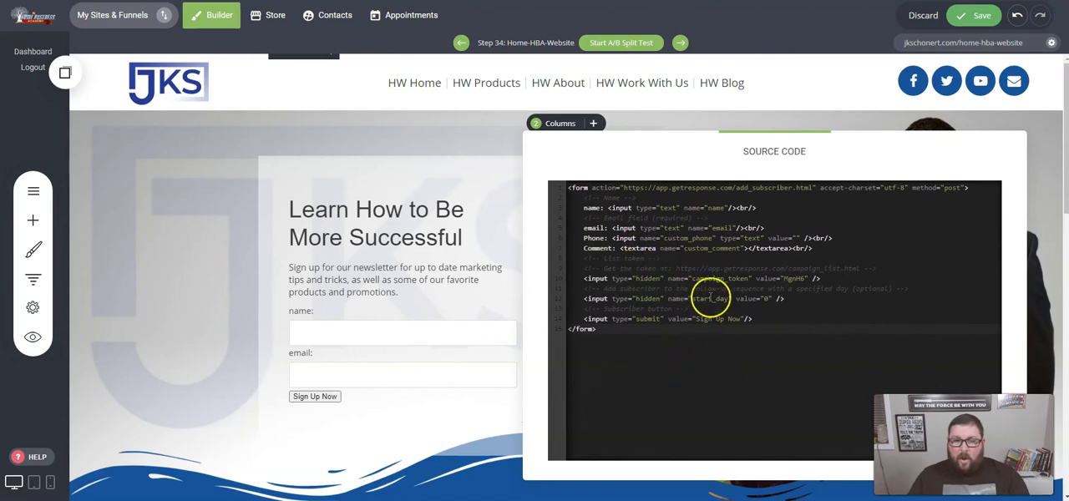
{"action": "left_click", "coordinate": [451, 136]}
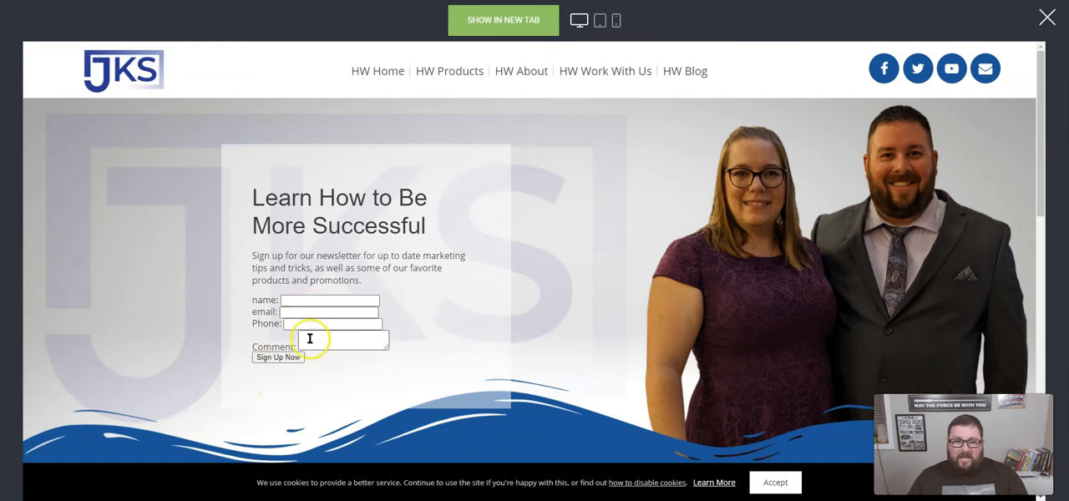
- Leave the website preview and return to GetResponse to examine the Phone and Comment lines in the generated code
{"action": "left_click", "coordinate": [1044, 15]}
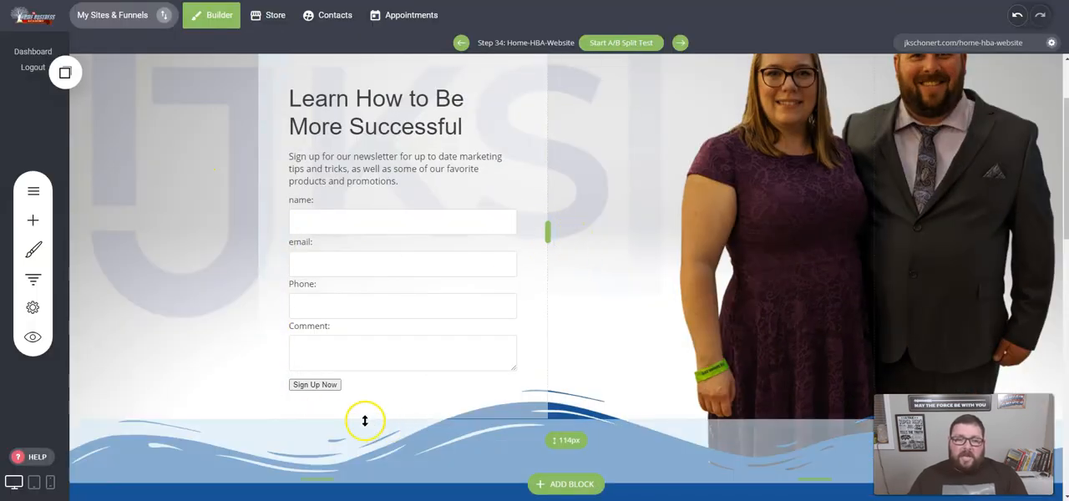
{"action": "left_click_drag", "start_coordinate": [407, 373], "coordinate": [409, 302]}
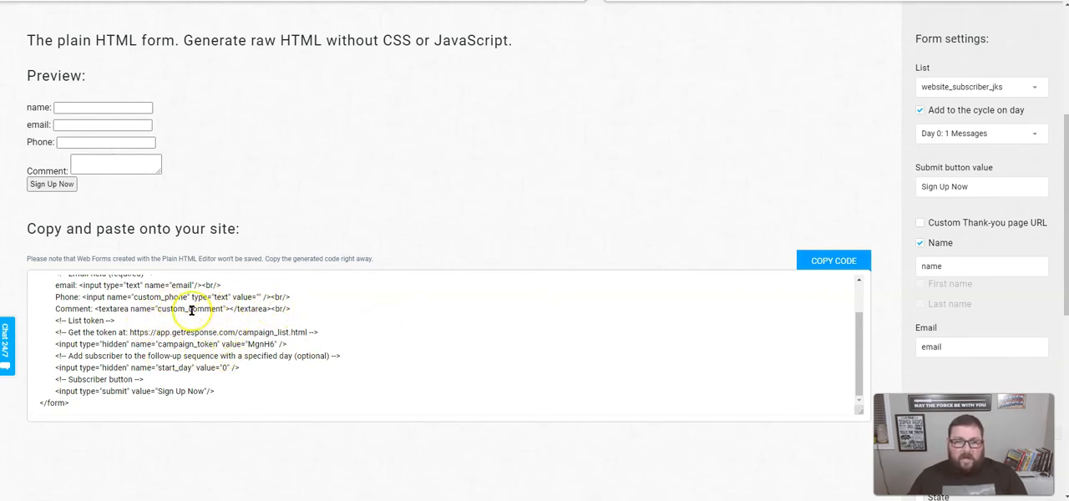
{"action": "scroll", "coordinate": [166, 316], "scroll_direction": "up", "scroll_amount": 3}
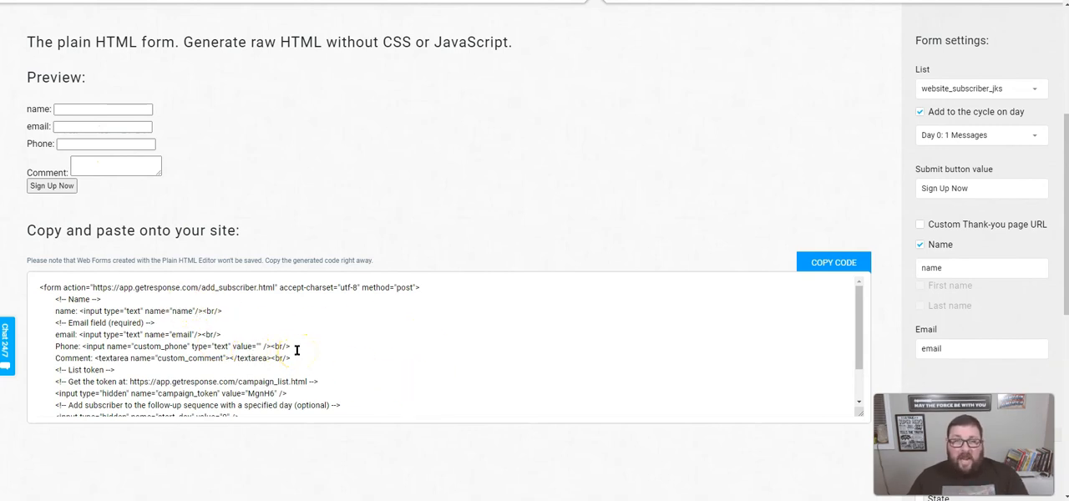
- Review the custom field options and the rest of the generated plain HTML code down to its closing form tag
{"action": "scroll", "coordinate": [993, 310], "scroll_direction": "down", "scroll_amount": 5}
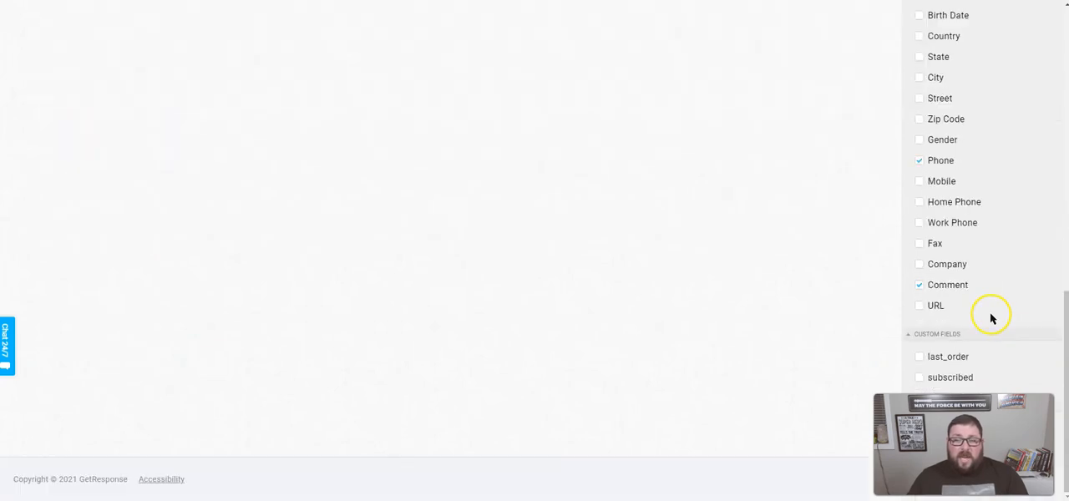
{"action": "scroll", "coordinate": [966, 327], "scroll_direction": "up", "scroll_amount": 1}
{"action": "scroll", "coordinate": [964, 327], "scroll_direction": "down", "scroll_amount": 1}
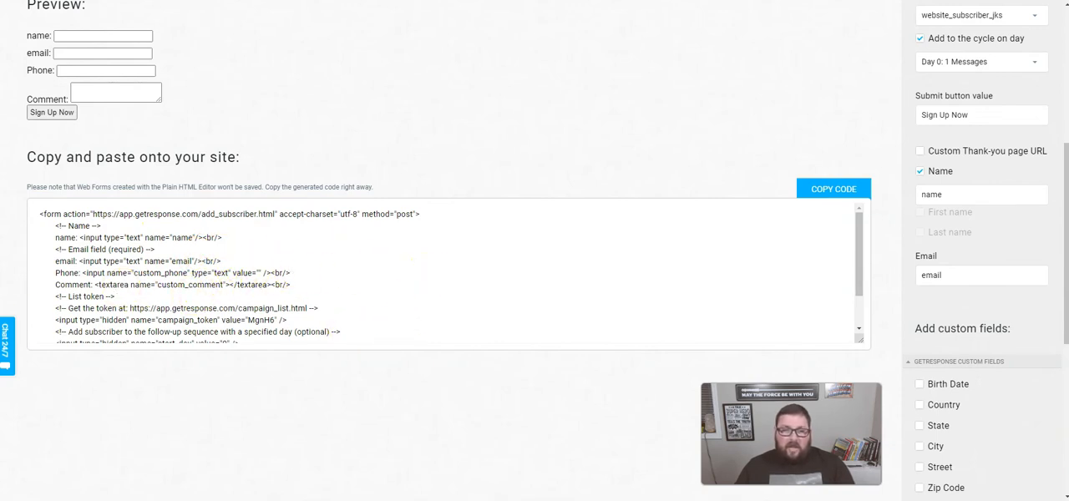
{"action": "scroll", "coordinate": [250, 309], "scroll_direction": "down", "scroll_amount": 2}
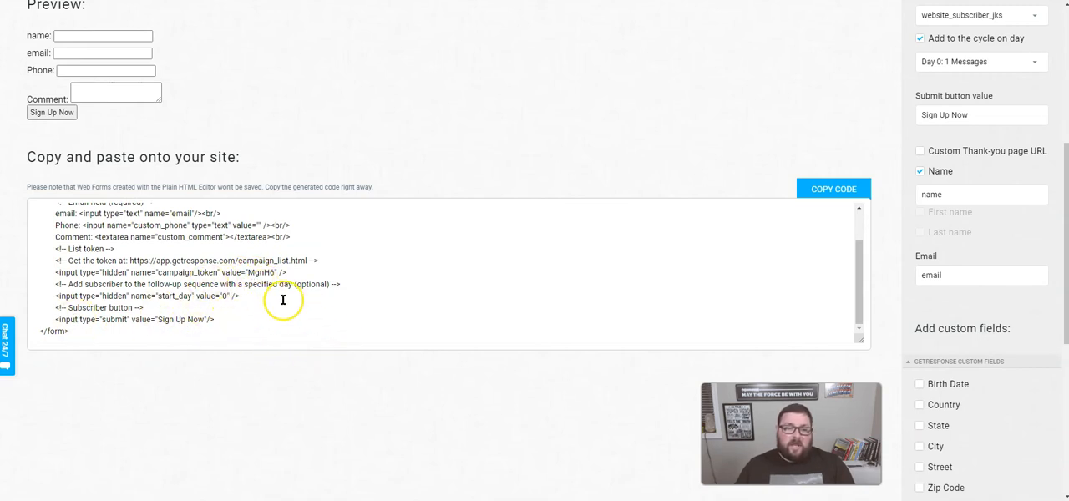
{"action": "scroll", "coordinate": [283, 300], "scroll_direction": "up", "scroll_amount": 2}
{"action": "scroll", "coordinate": [380, 195], "scroll_direction": "up", "scroll_amount": 3}
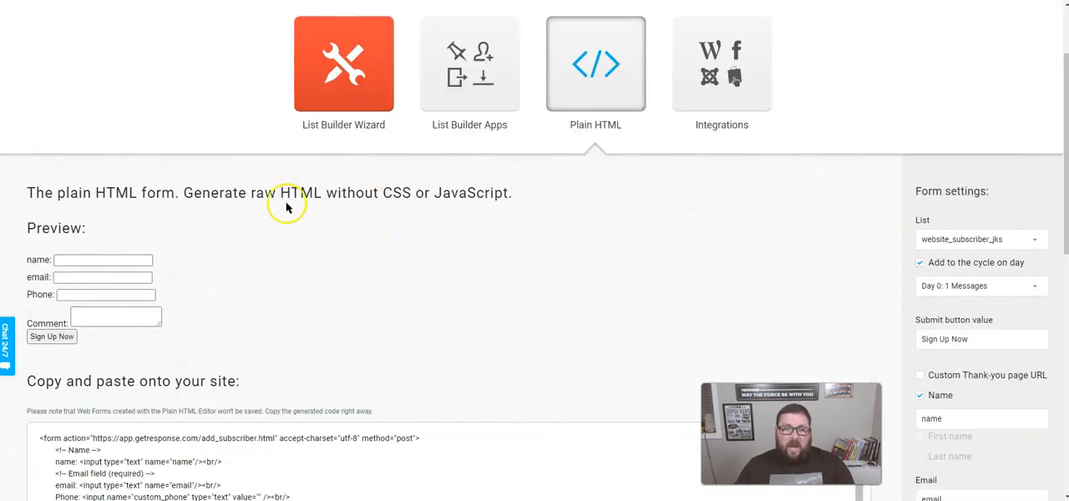
- Start a List Builder Wizard form from the Grand Concert Hall template and look through the fields that can be added
{"action": "left_click", "coordinate": [331, 71]}
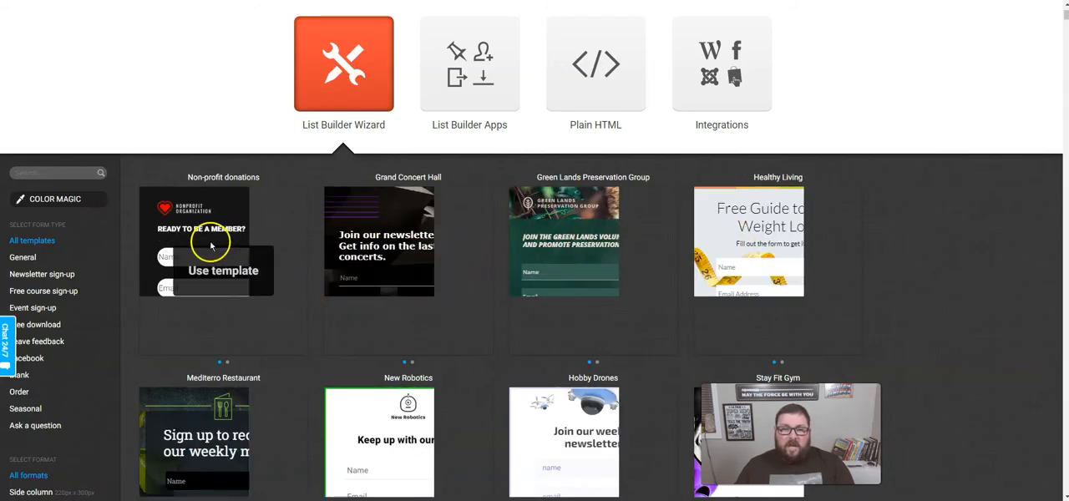
{"action": "scroll", "coordinate": [290, 294], "scroll_direction": "down", "scroll_amount": 2}
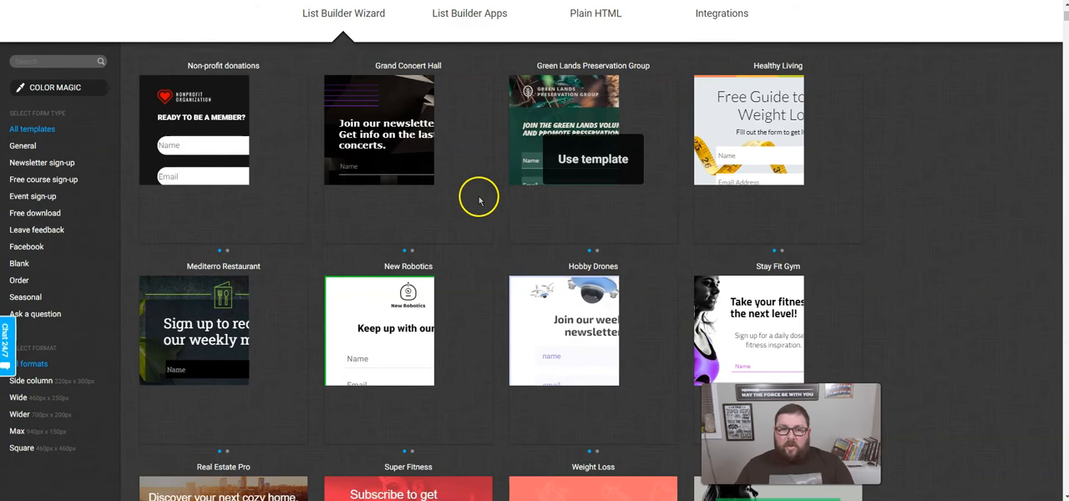
{"action": "left_click", "coordinate": [407, 159]}
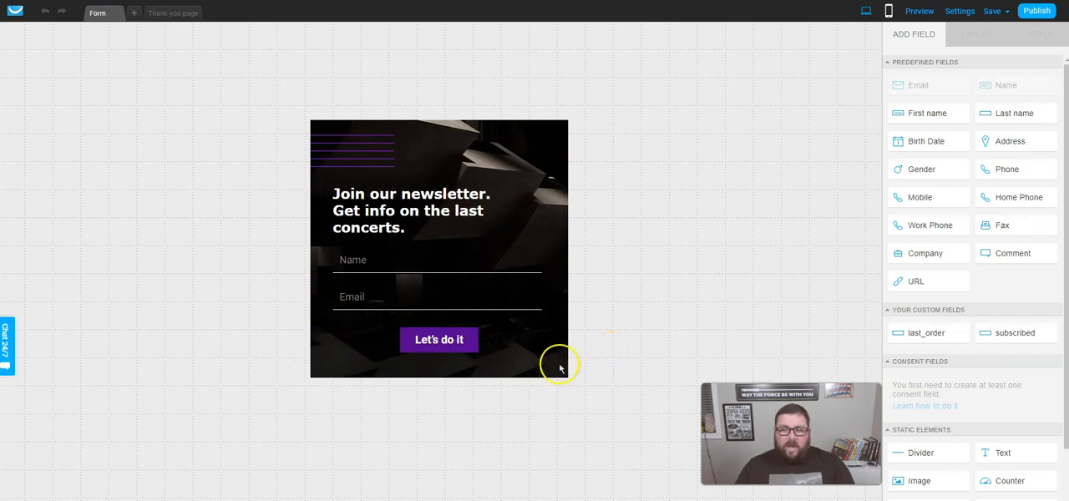
{"action": "scroll", "coordinate": [1011, 368], "scroll_direction": "down", "scroll_amount": 1}
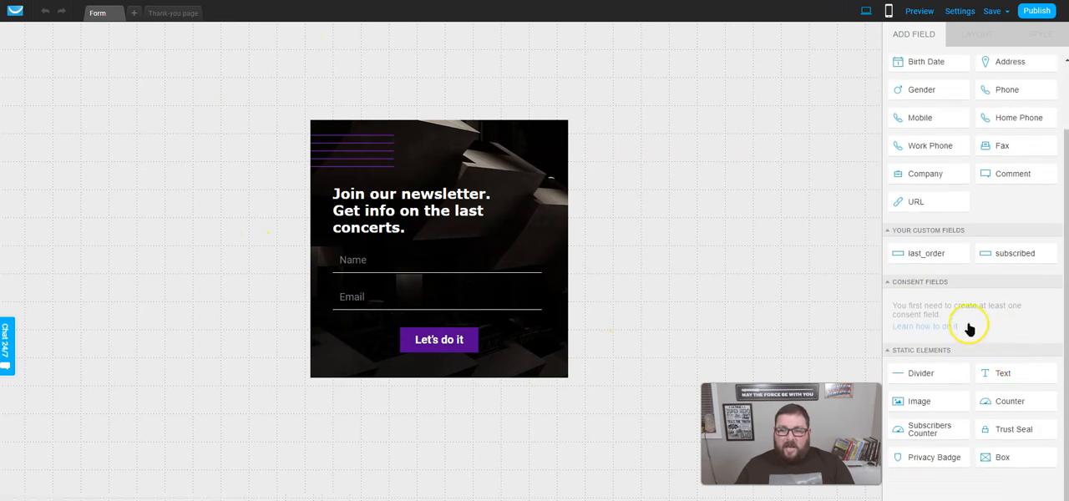
{"action": "scroll", "coordinate": [969, 329], "scroll_direction": "up", "scroll_amount": 1}
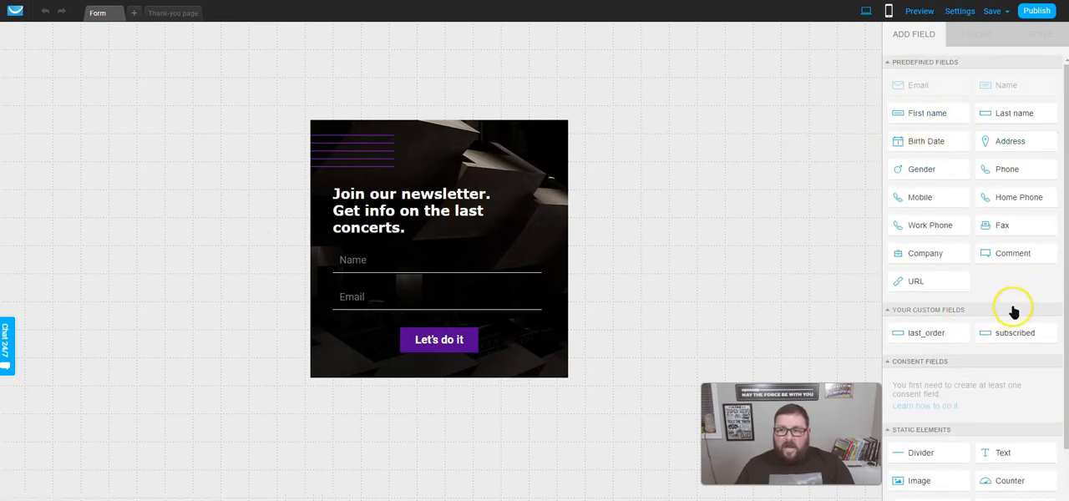
- Make the newsletter form taller and move the "Let's do it" button further down to leave room below Email
{"action": "left_click", "coordinate": [438, 264]}
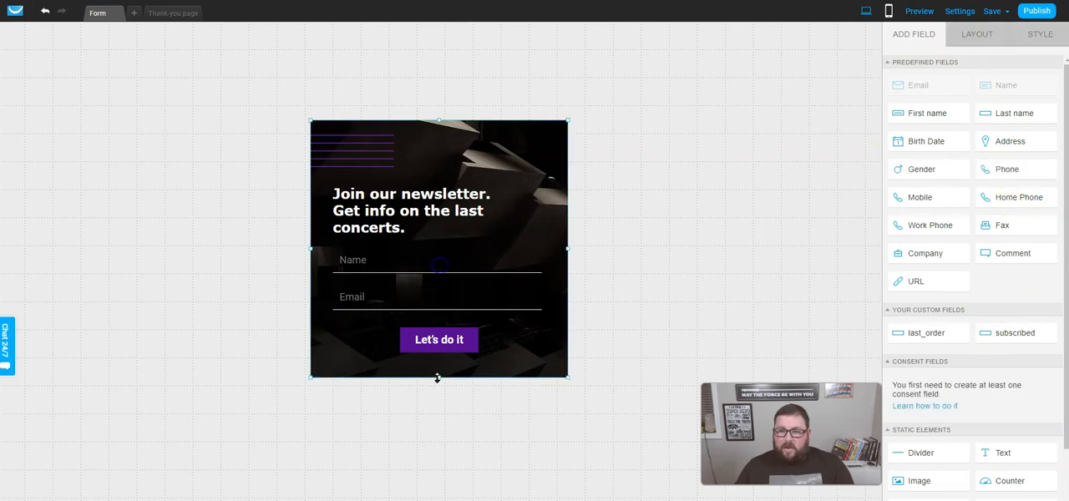
{"action": "left_click_drag", "start_coordinate": [437, 378], "coordinate": [432, 430]}
{"action": "left_click", "coordinate": [437, 296]}
{"action": "left_click_drag", "start_coordinate": [436, 292], "coordinate": [436, 372]}
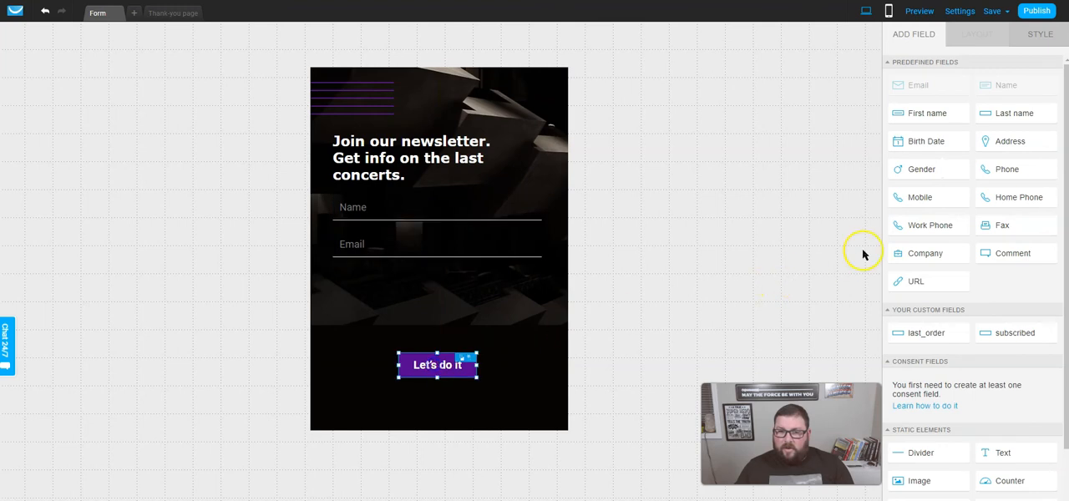
- Add a Phone field between the Email field and the button, and shorten the form to trim the empty space below
{"action": "left_click_drag", "start_coordinate": [1007, 169], "coordinate": [437, 332]}
{"action": "left_click", "coordinate": [440, 422]}
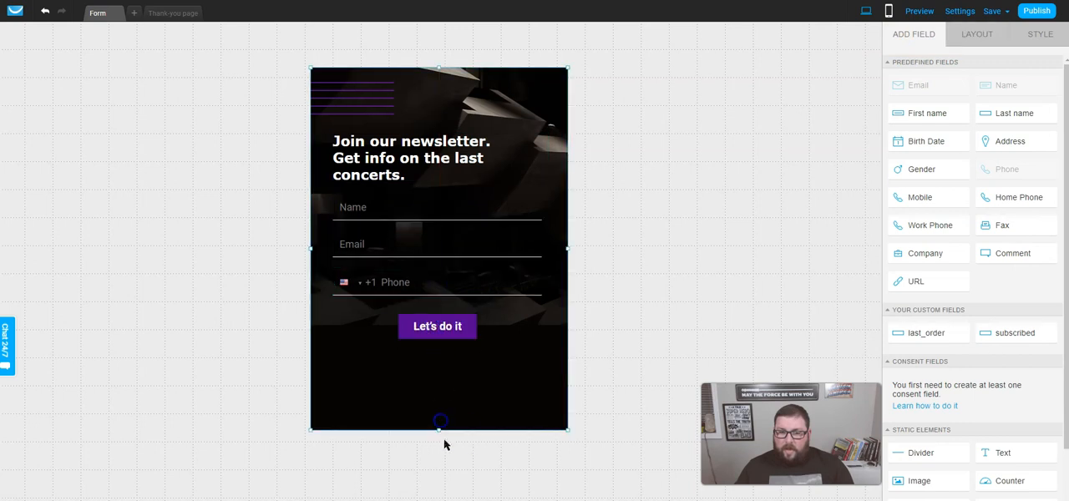
{"action": "left_click_drag", "start_coordinate": [438, 431], "coordinate": [440, 406]}
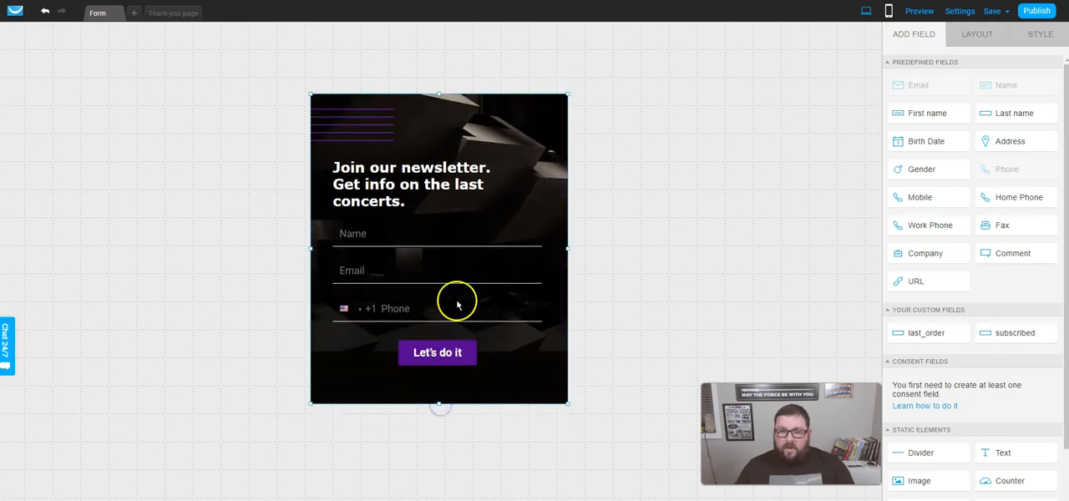
- Save the form after checking its mobile layout, and unlock the desktop version for editing
{"action": "left_click", "coordinate": [889, 11]}
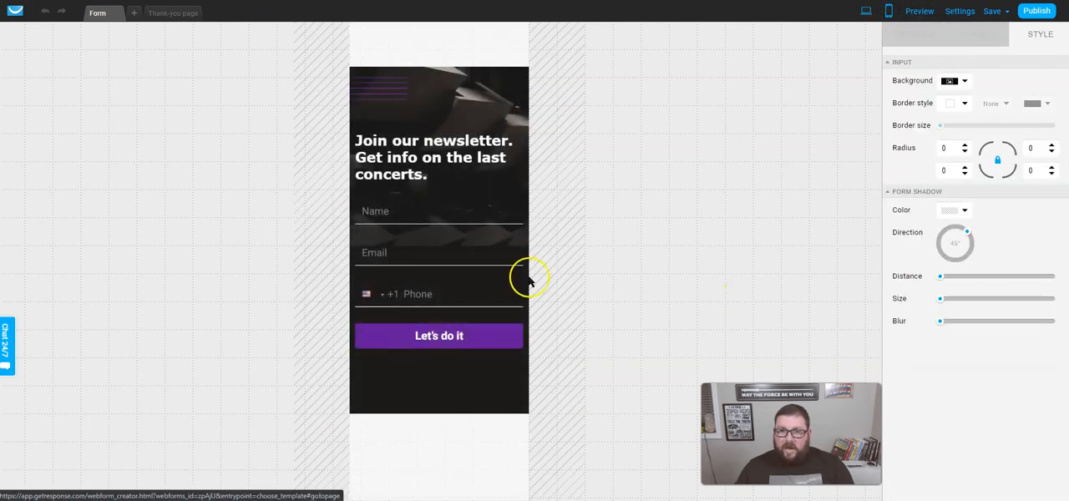
{"action": "left_click", "coordinate": [867, 11]}
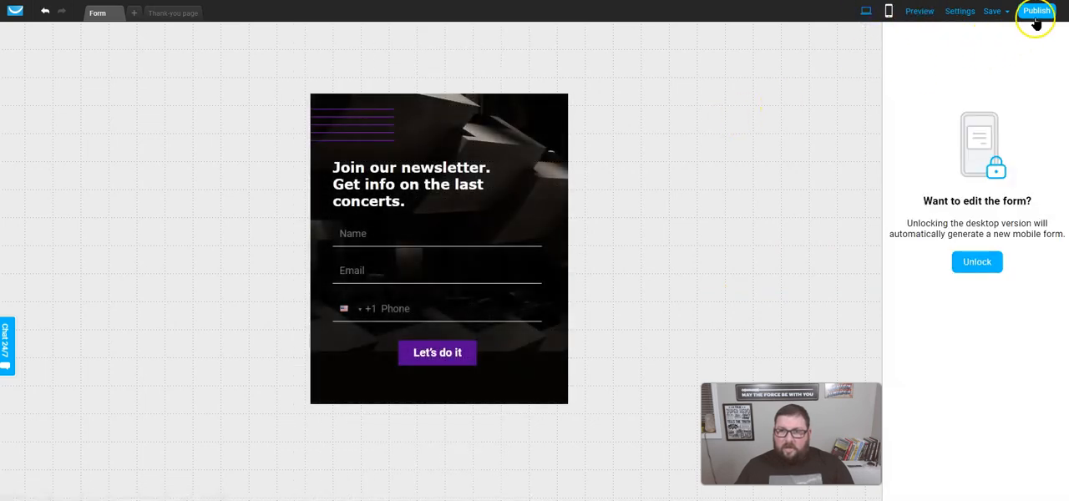
{"action": "left_click", "coordinate": [994, 12]}
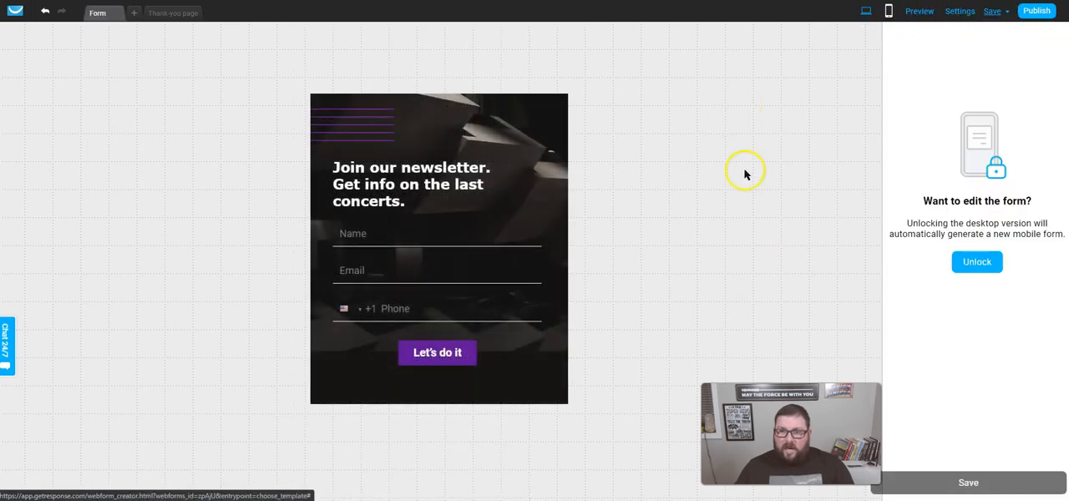
{"action": "left_click", "coordinate": [969, 275]}
{"action": "scroll", "coordinate": [1003, 307], "scroll_direction": "down", "scroll_amount": 2}
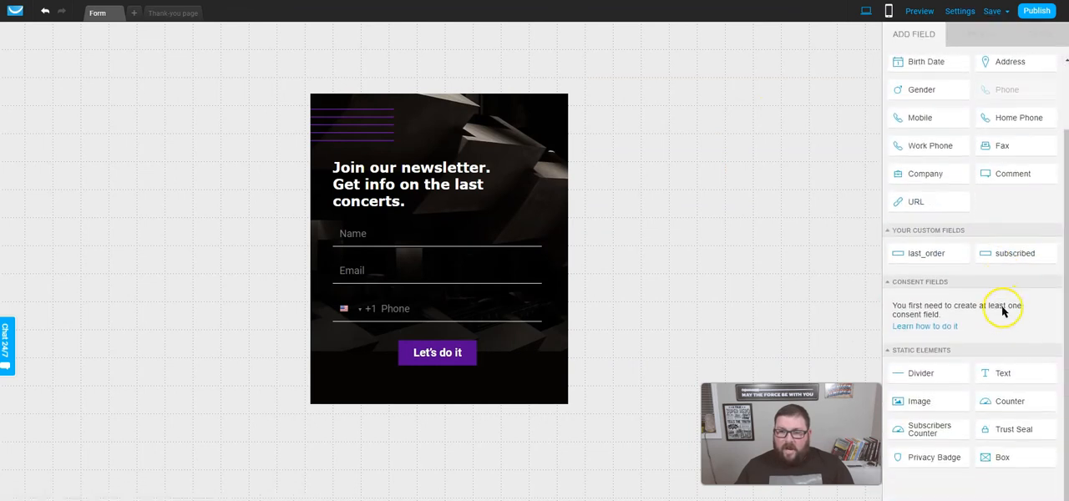
{"action": "scroll", "coordinate": [997, 337], "scroll_direction": "up", "scroll_amount": 2}
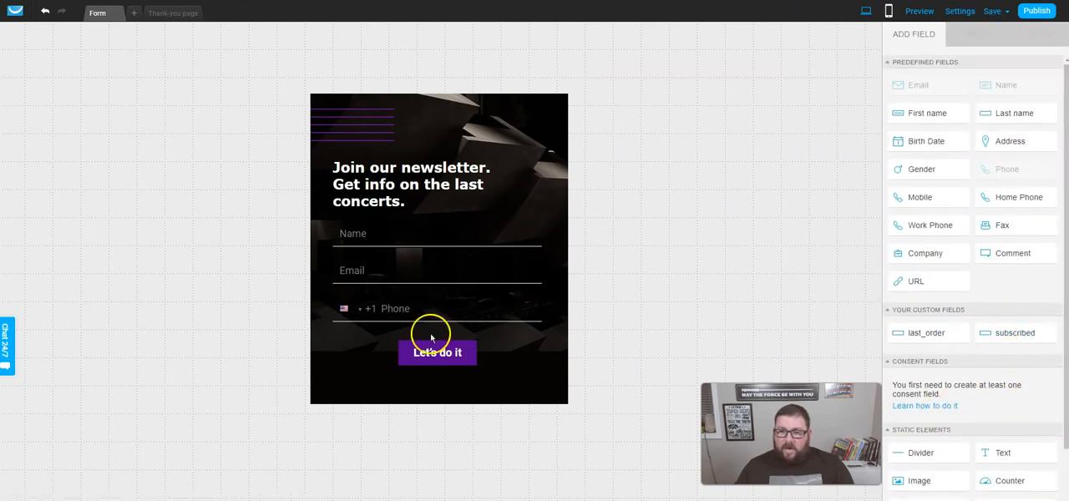
- Set the "Let's do it" button's color to a brighter purple, #7F04DC
{"action": "left_click", "coordinate": [451, 361]}
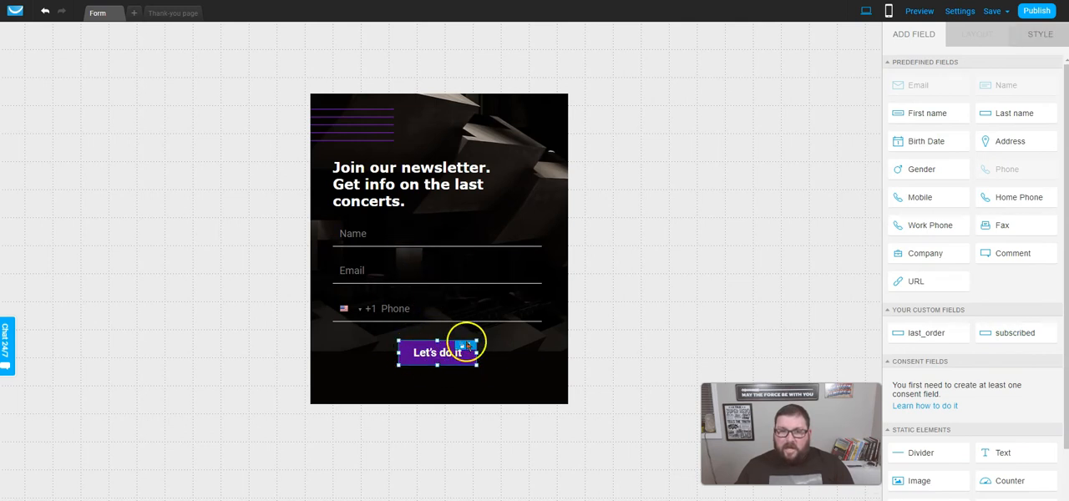
{"action": "left_click", "coordinate": [520, 359]}
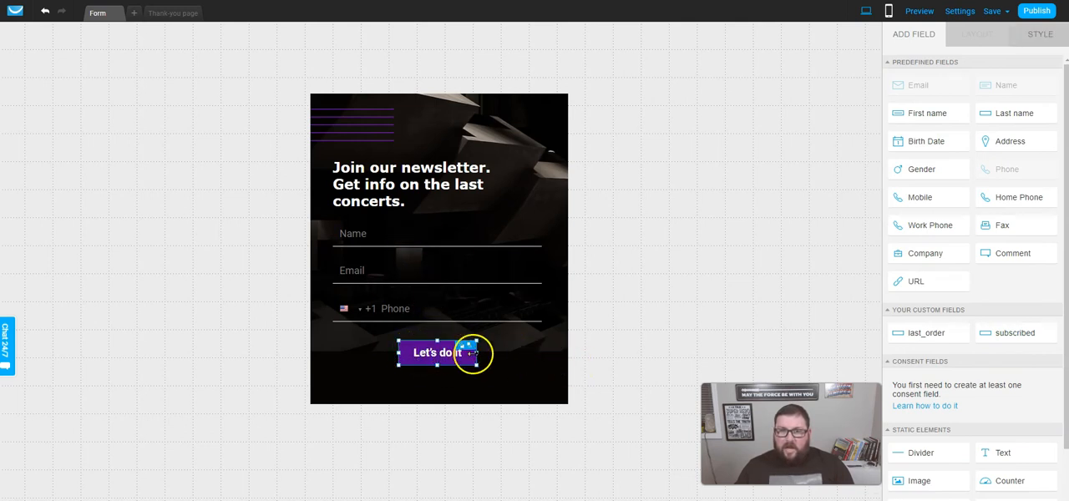
{"action": "left_click", "coordinate": [1028, 36]}
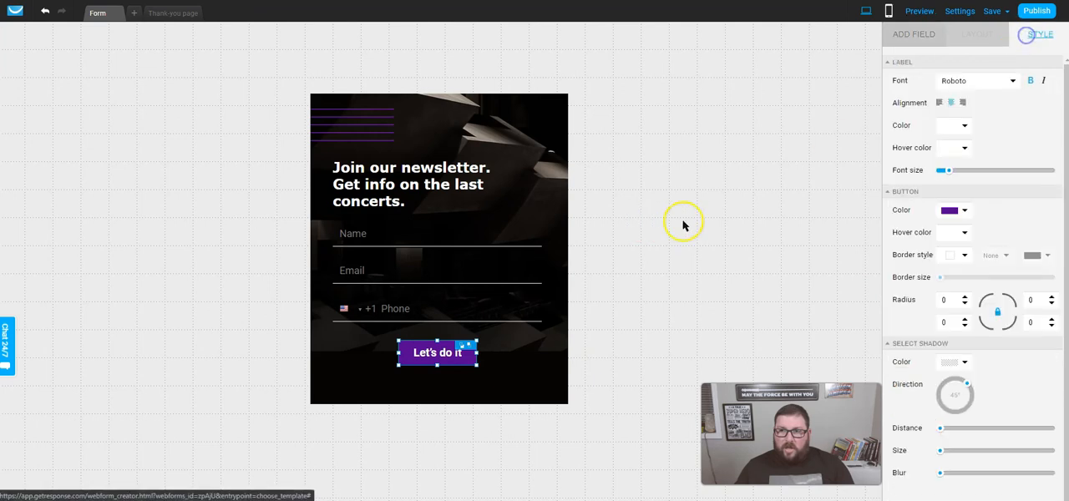
{"action": "left_click", "coordinate": [948, 210]}
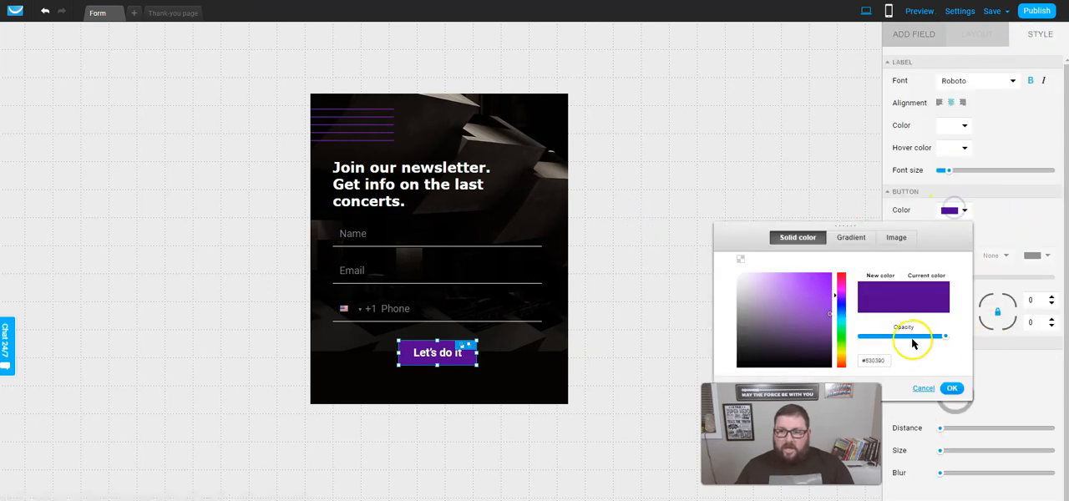
{"action": "left_click_drag", "start_coordinate": [825, 310], "coordinate": [829, 284]}
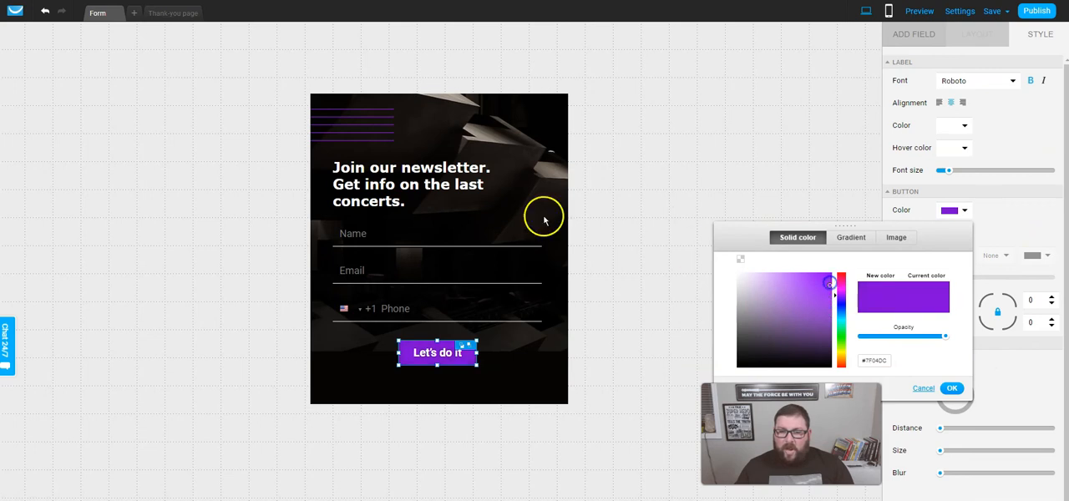
- Set the form's background image to scale 100 with Fit screen enabled
{"action": "left_click", "coordinate": [348, 128]}
{"action": "left_click", "coordinate": [433, 143]}
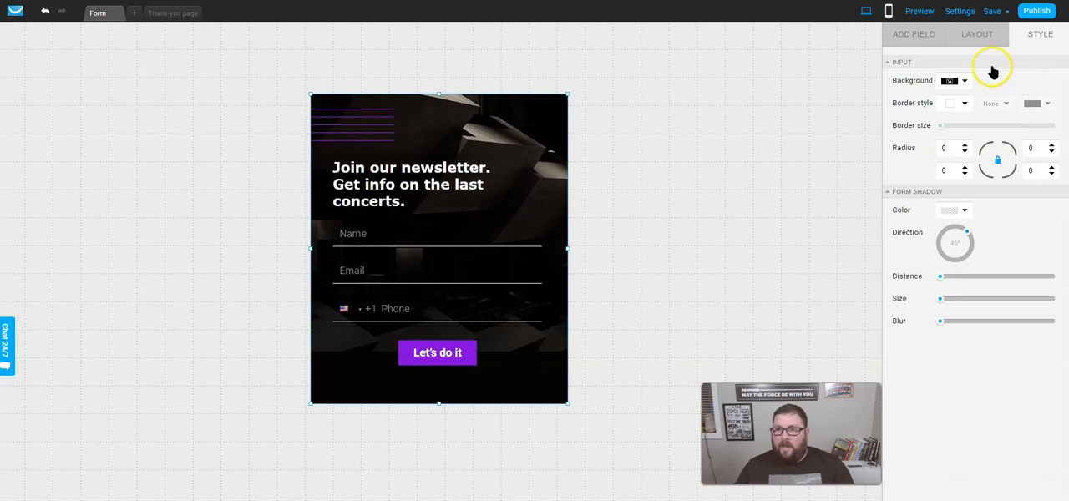
{"action": "left_click", "coordinate": [967, 80]}
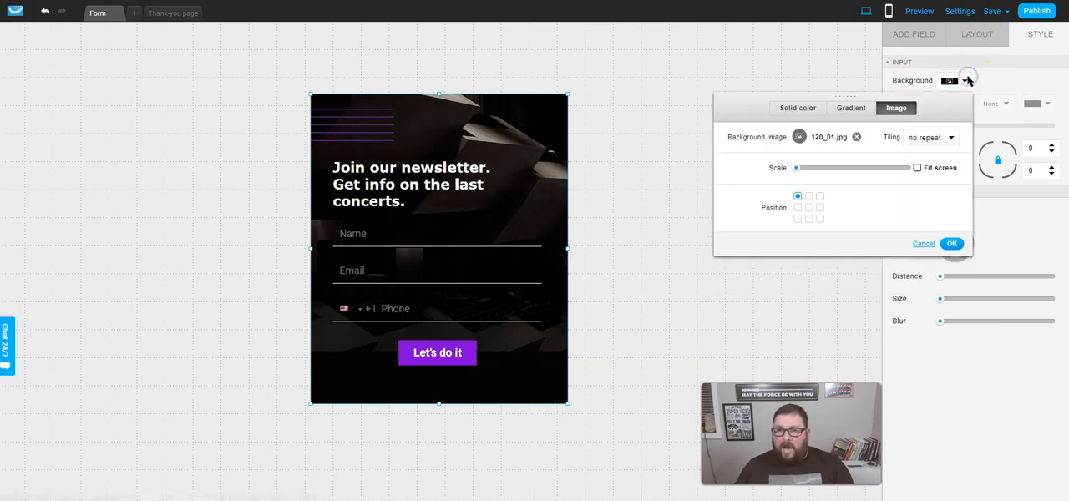
{"action": "left_click_drag", "start_coordinate": [797, 171], "coordinate": [950, 174]}
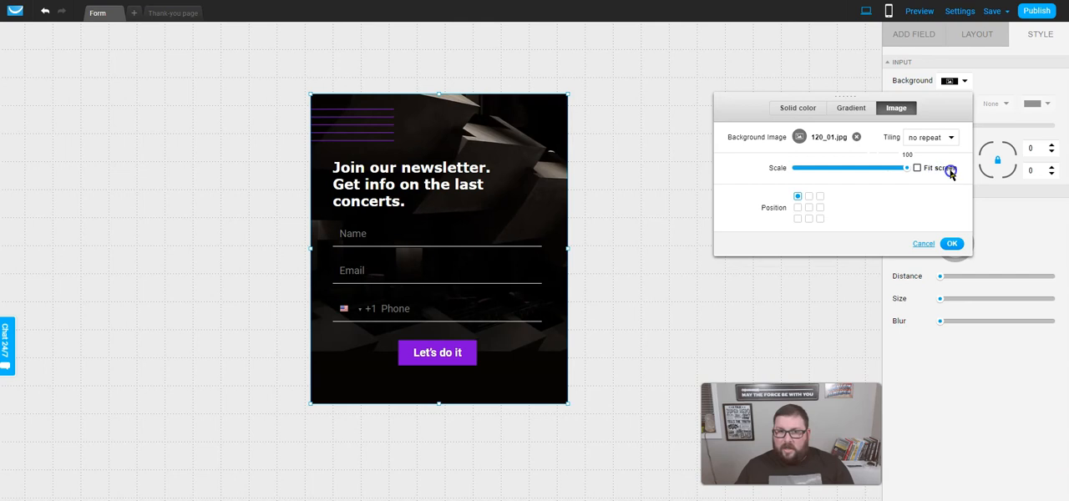
{"action": "left_click", "coordinate": [917, 168]}
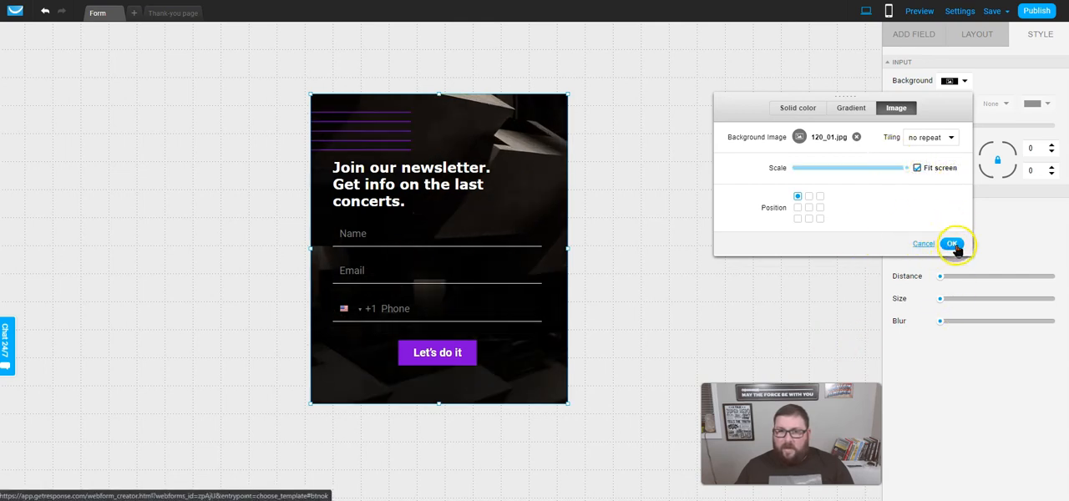
{"action": "left_click", "coordinate": [953, 245]}
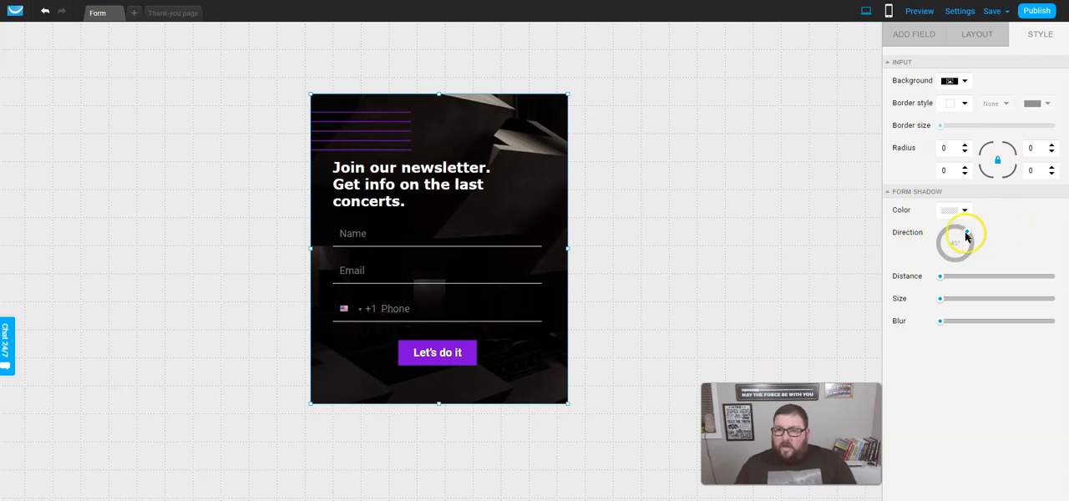
- Publish the form and copy the JavaScript code offered for installing it yourself
{"action": "left_click", "coordinate": [1034, 15]}
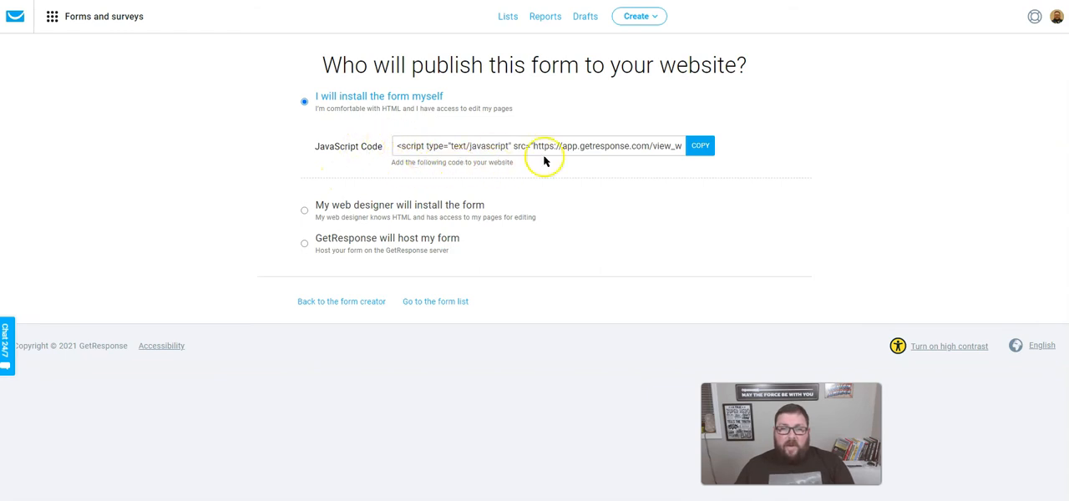
{"action": "left_click", "coordinate": [701, 147]}
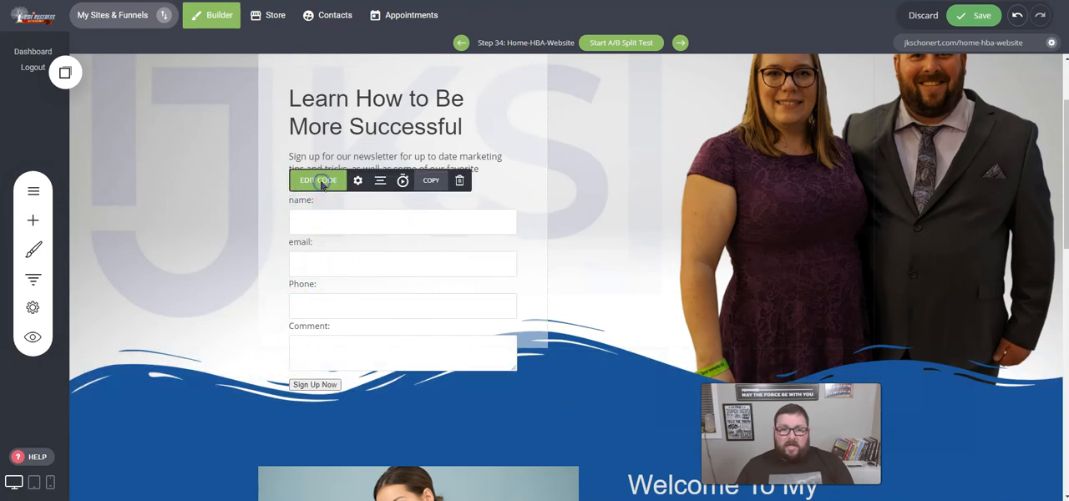
- Switch to the website builder, replace the Code widget's source with the copied JavaScript code, and save the page
{"action": "left_click", "coordinate": [318, 180]}
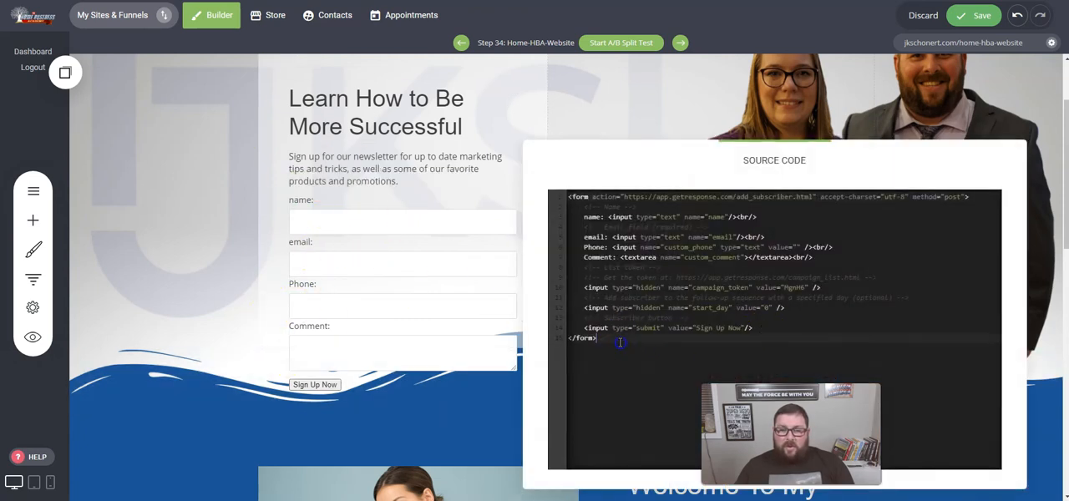
{"action": "key", "text": "ctrl+a"}
{"action": "key", "text": "Delete"}
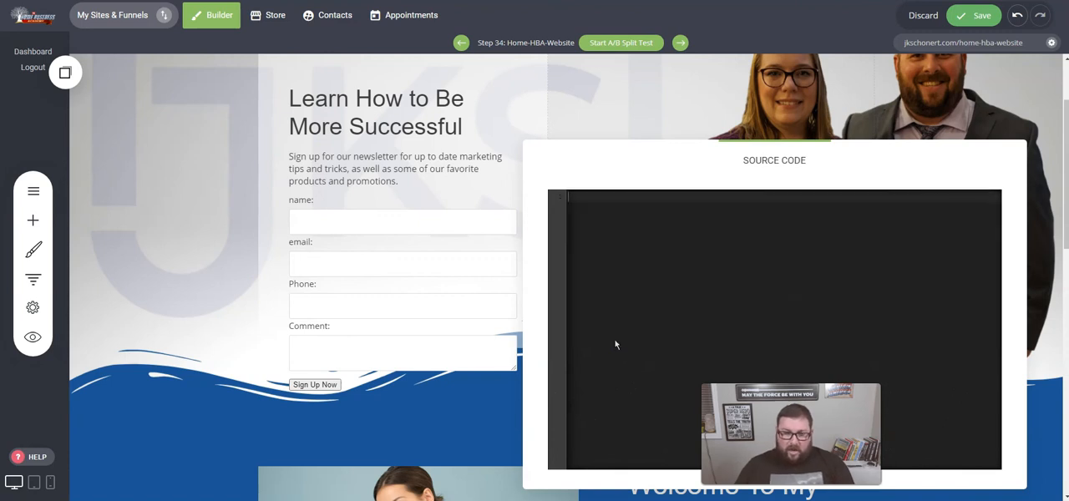
{"action": "key", "text": "ctrl+v"}
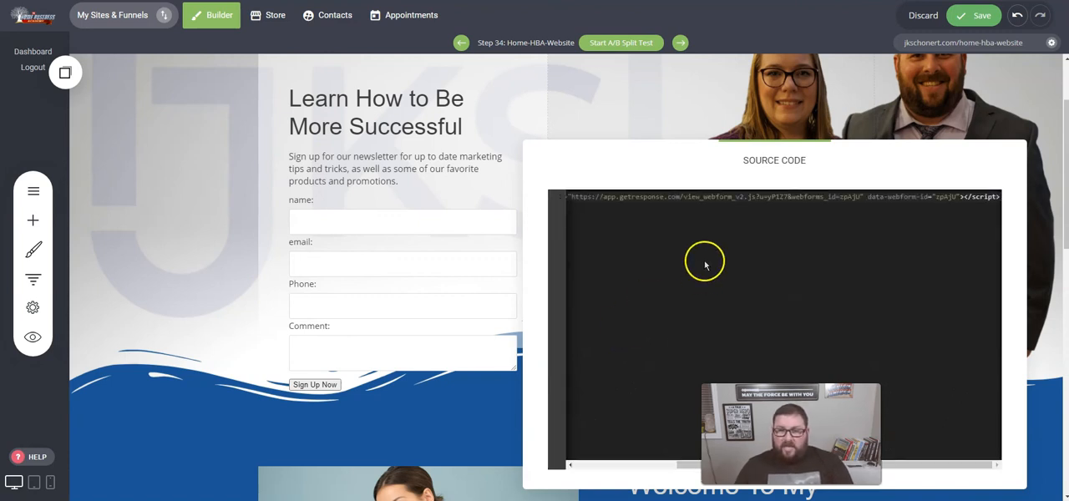
{"action": "left_click", "coordinate": [439, 247]}
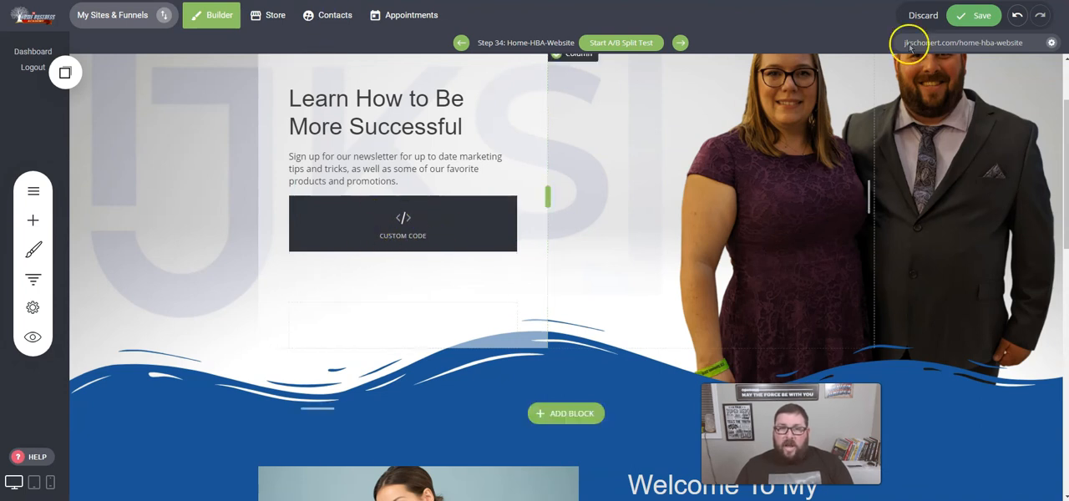
{"action": "left_click", "coordinate": [962, 15]}
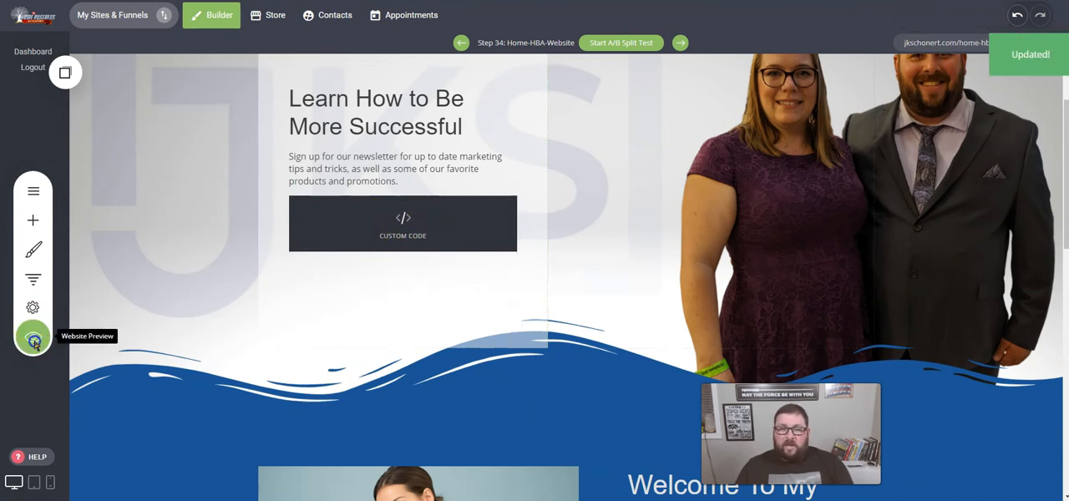
- Preview the saved page, check how the embedded newsletter form looks, and close the preview
{"action": "left_click", "coordinate": [32, 337]}
{"action": "scroll", "coordinate": [323, 263], "scroll_direction": "down", "scroll_amount": 1}
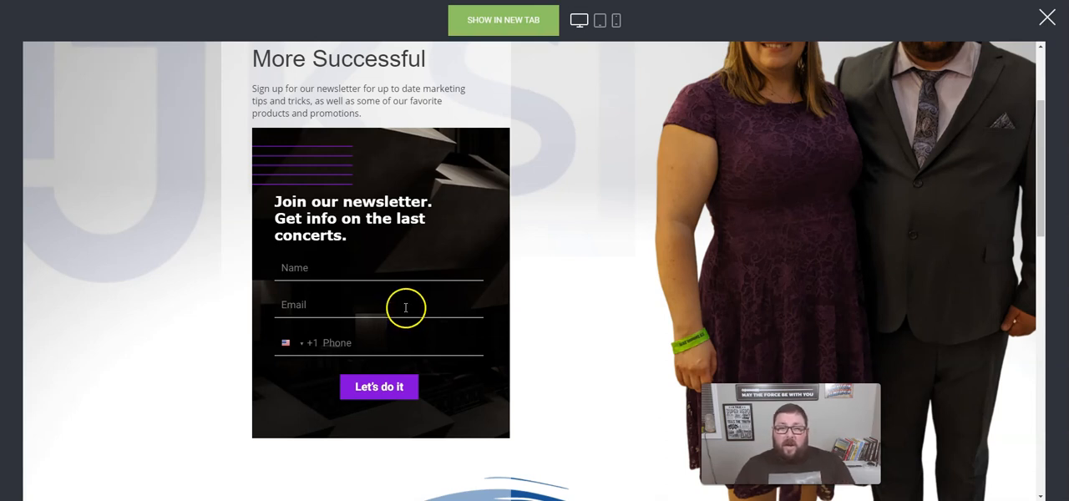
{"action": "left_click", "coordinate": [1046, 17]}
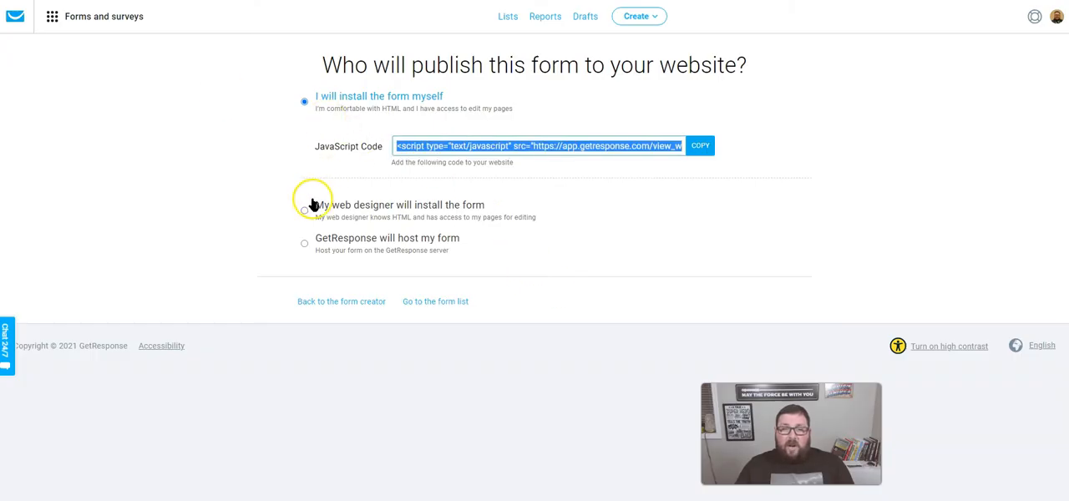
- Reopen the published form in GetResponse's form creator, unlocked for editing, and set the "Join our newsletter" heading's font to Amaranth
{"action": "left_click", "coordinate": [330, 306]}
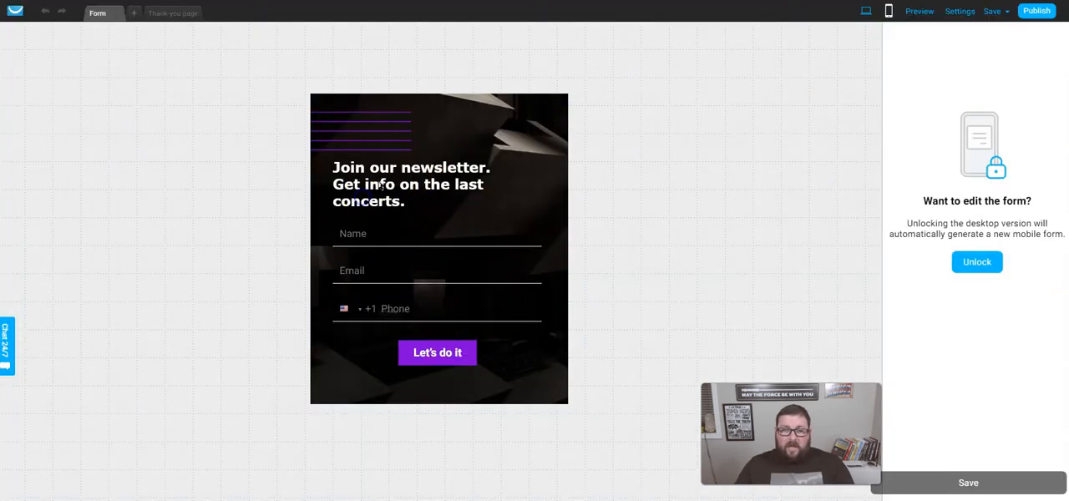
{"action": "left_click", "coordinate": [982, 262]}
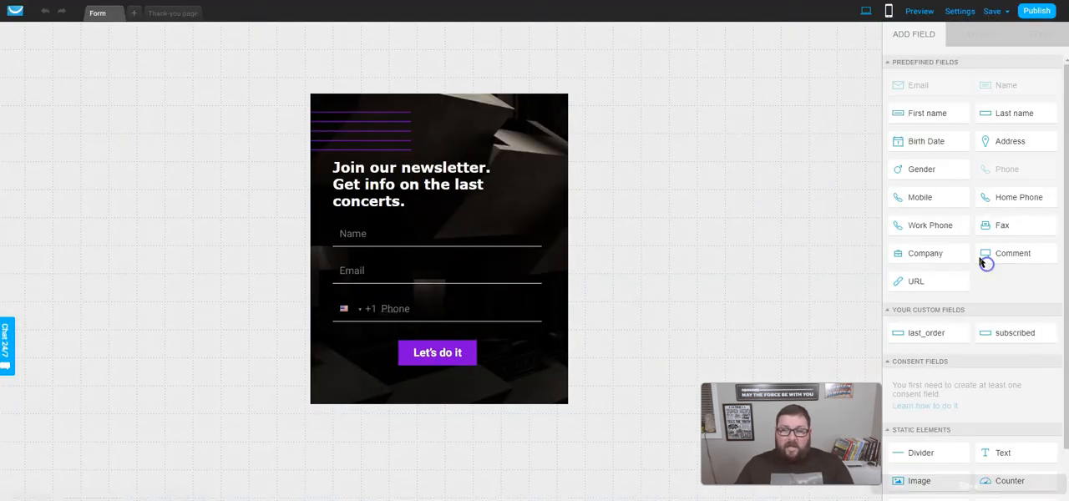
{"action": "left_click", "coordinate": [353, 198]}
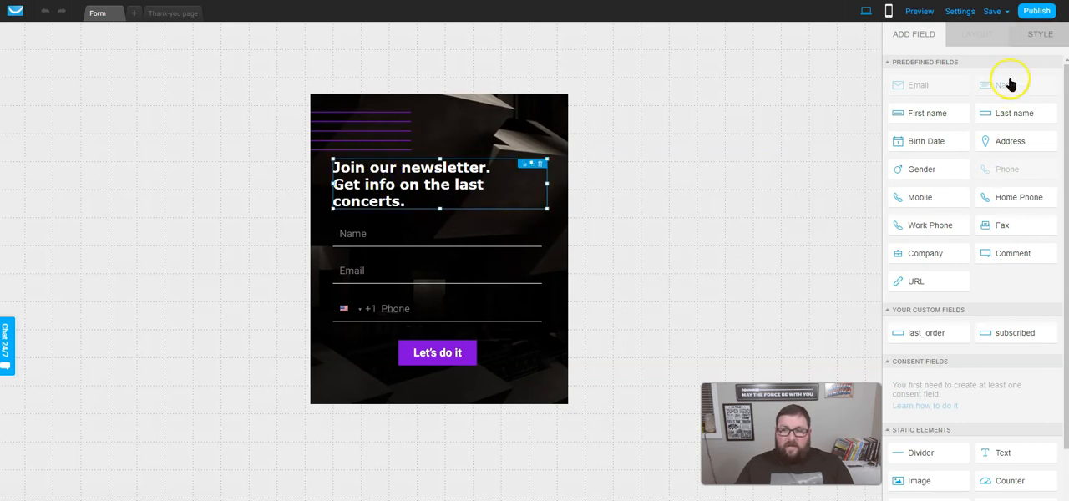
{"action": "left_click", "coordinate": [1021, 31]}
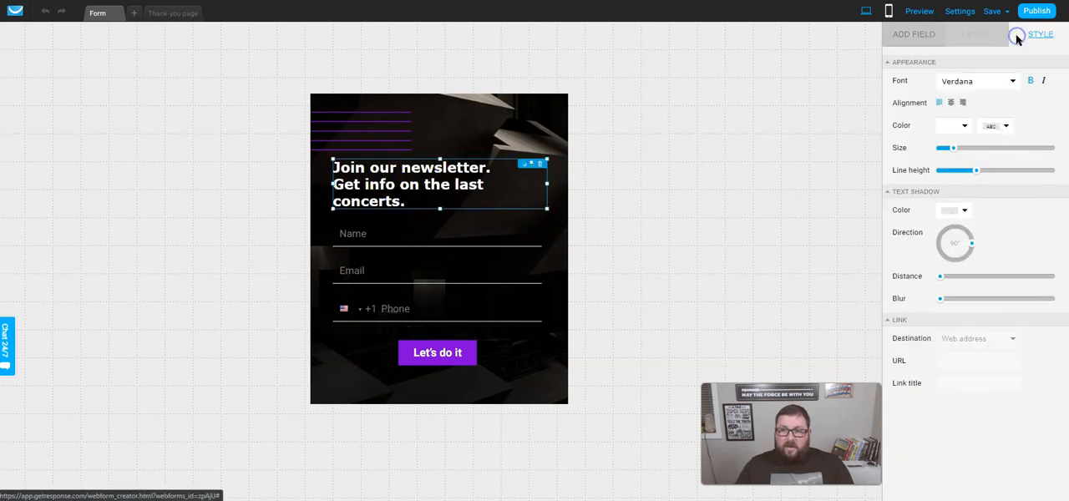
{"action": "left_click", "coordinate": [1015, 82]}
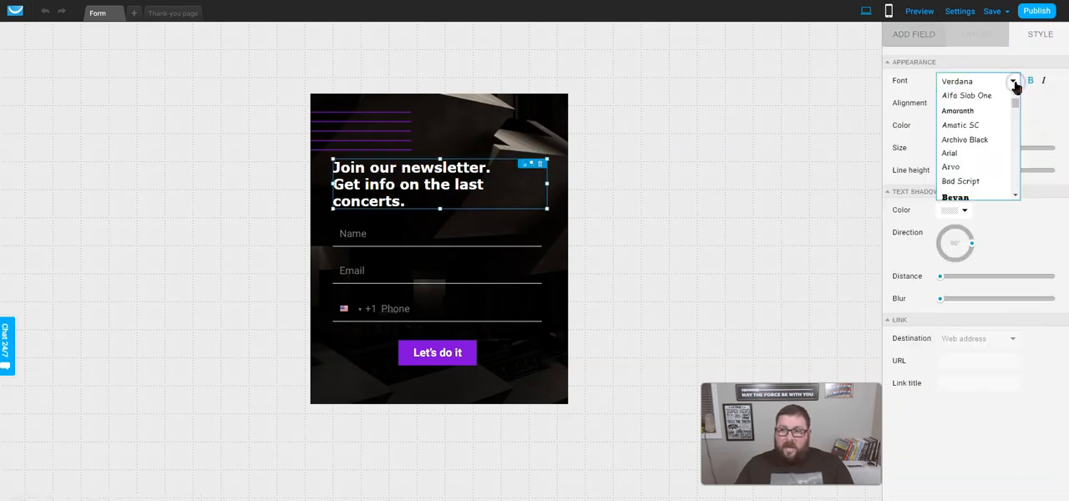
{"action": "left_click", "coordinate": [973, 95]}
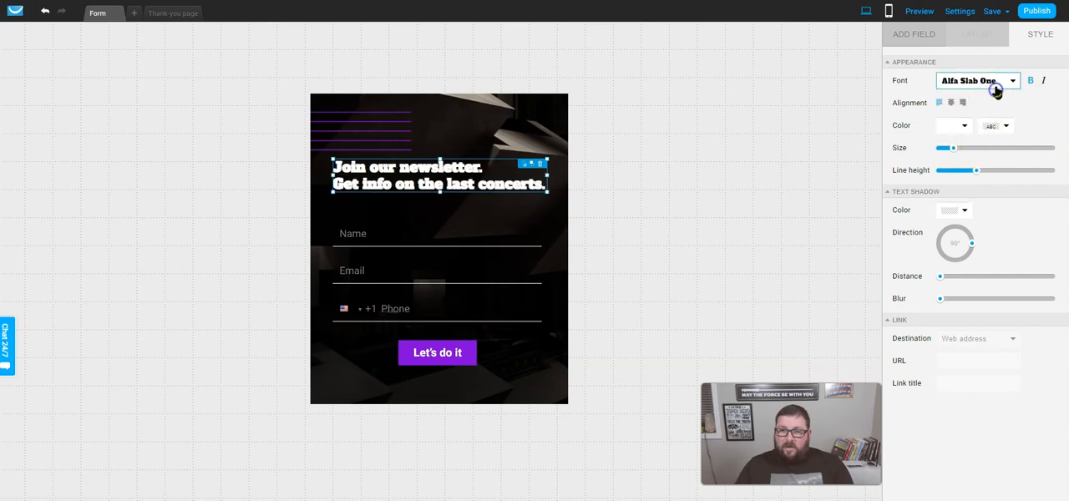
{"action": "left_click", "coordinate": [995, 87]}
{"action": "left_click", "coordinate": [979, 137]}
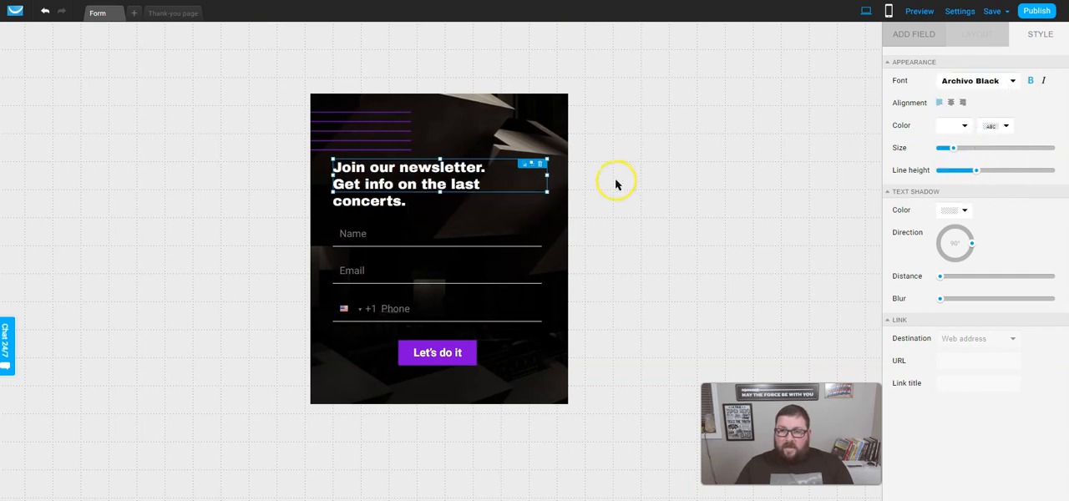
{"action": "left_click", "coordinate": [985, 94]}
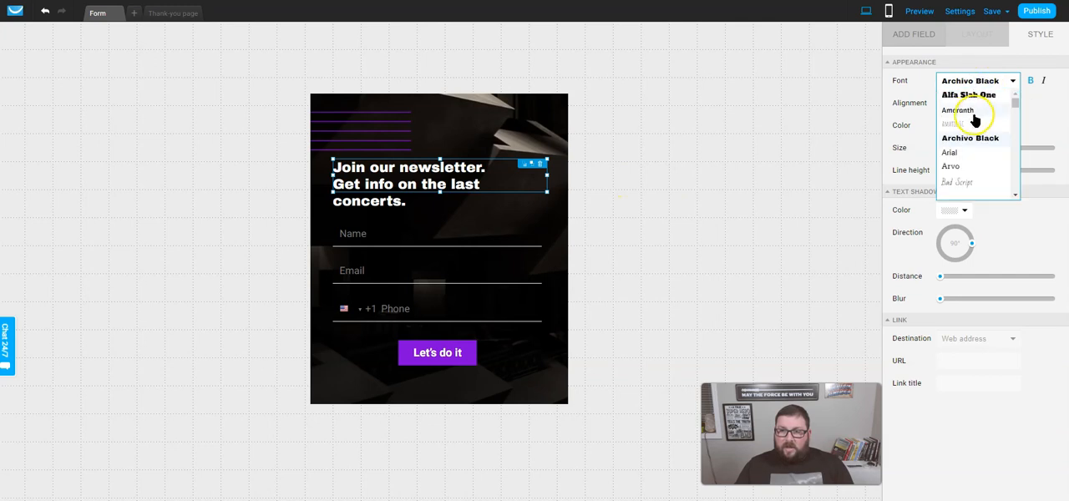
{"action": "left_click", "coordinate": [974, 112]}
{"action": "left_click", "coordinate": [380, 224]}
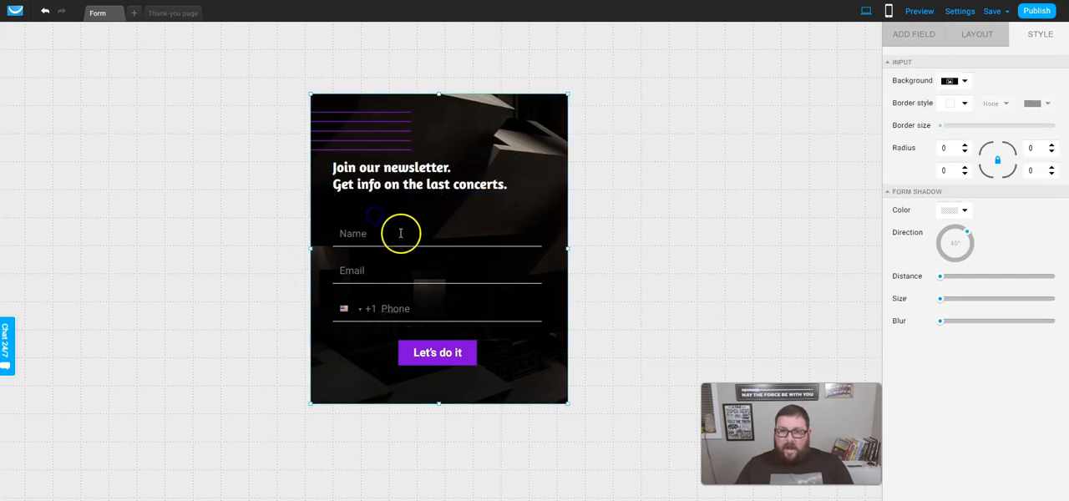
- Add a Counter element to the form, centered just below the "Let's do it" button
{"action": "left_click", "coordinate": [363, 235]}
{"action": "scroll", "coordinate": [1006, 301], "scroll_direction": "down", "scroll_amount": 1}
{"action": "scroll", "coordinate": [1005, 294], "scroll_direction": "down", "scroll_amount": 1}
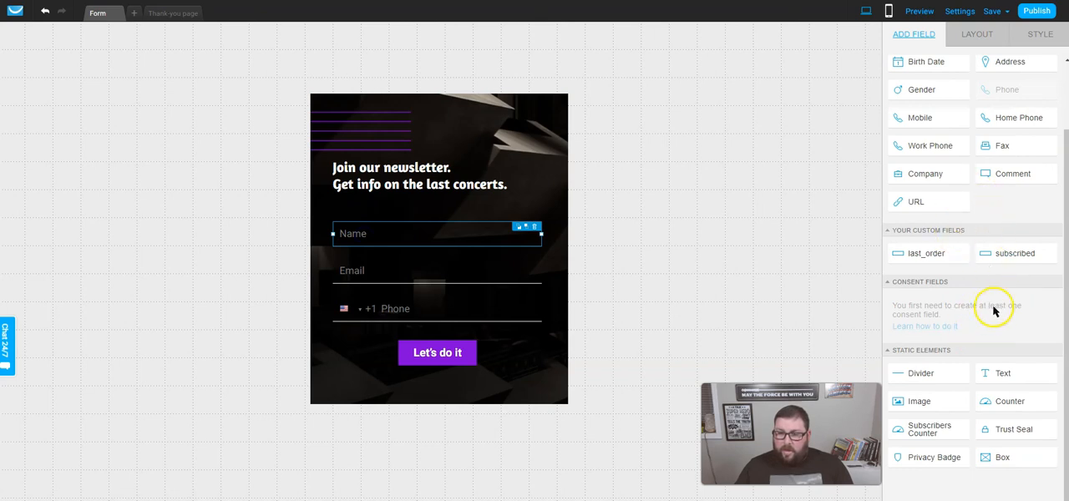
{"action": "left_click", "coordinate": [1013, 406]}
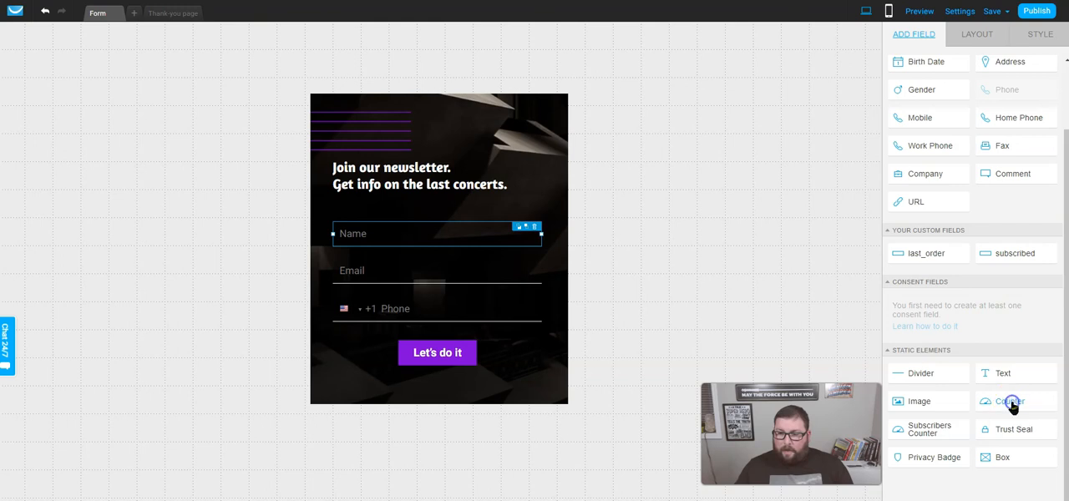
{"action": "left_click_drag", "start_coordinate": [1013, 405], "coordinate": [428, 387]}
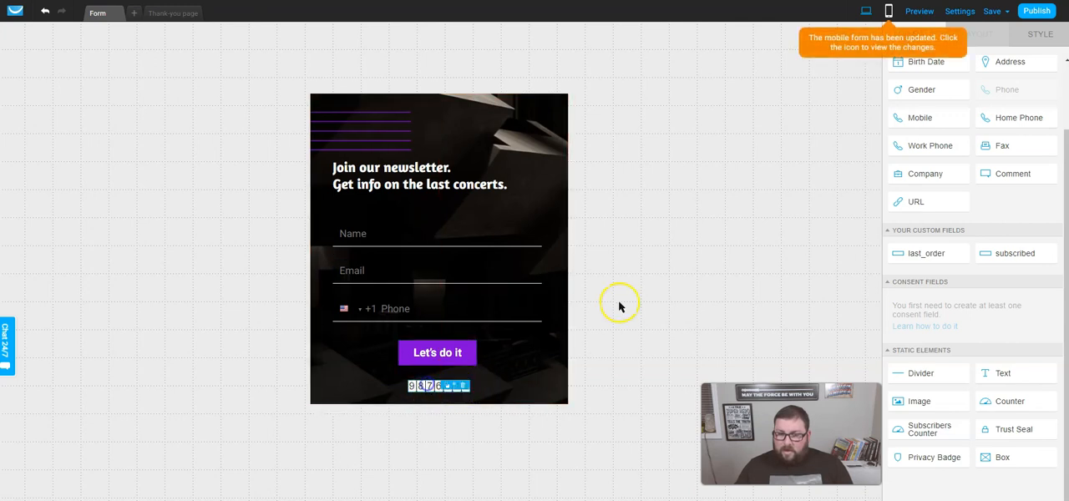
- Publish the form, replace the Code widget's source in the website builder with its newly copied JavaScript code, and save the page
{"action": "left_click", "coordinate": [1040, 12]}
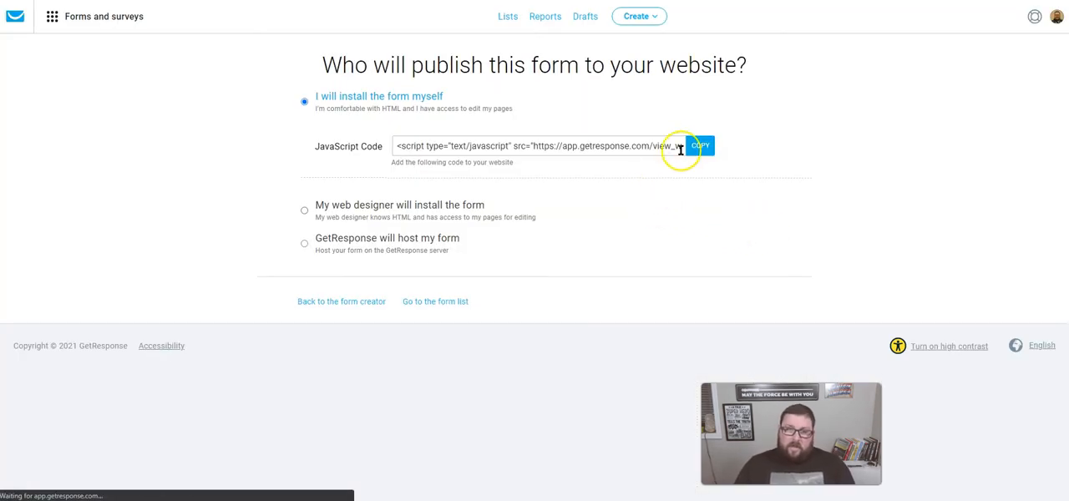
{"action": "left_click", "coordinate": [698, 146]}
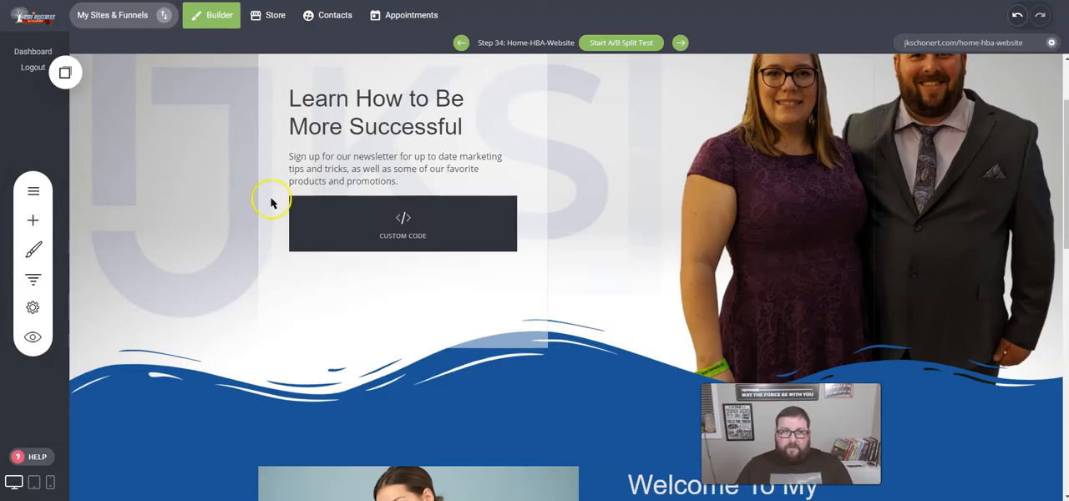
{"action": "left_click", "coordinate": [393, 208]}
{"action": "left_click", "coordinate": [319, 180]}
{"action": "left_click", "coordinate": [688, 249]}
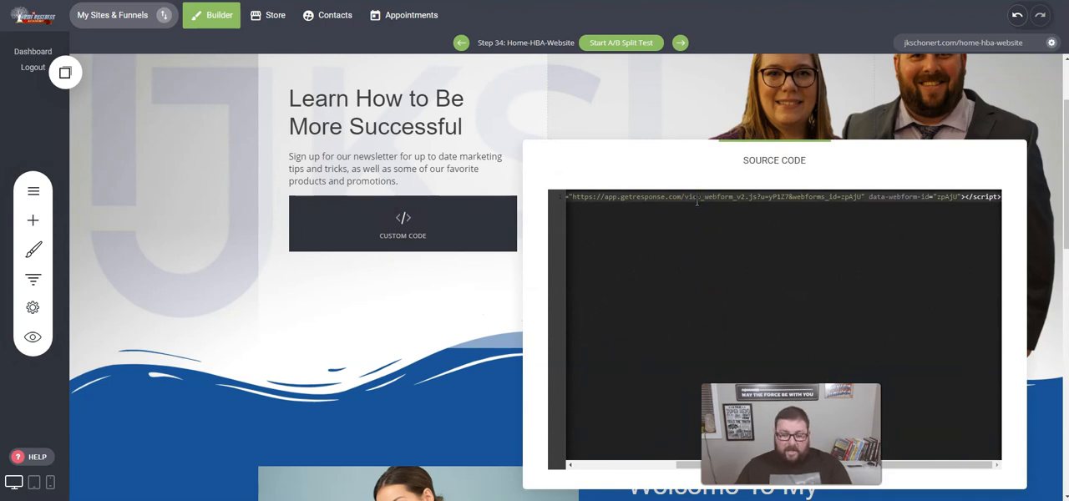
{"action": "key", "text": "BackSpace"}
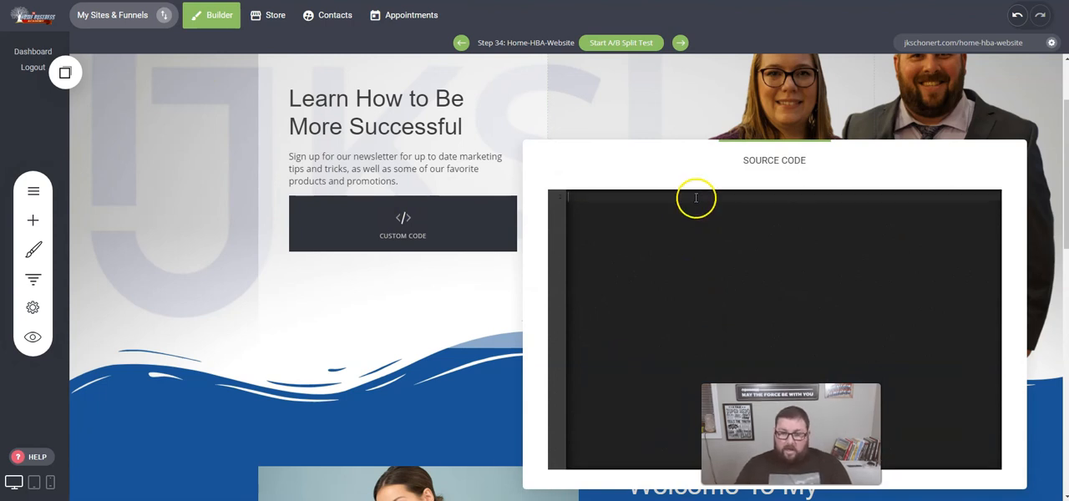
{"action": "key", "text": "ctrl+v"}
{"action": "left_click", "coordinate": [901, 101]}
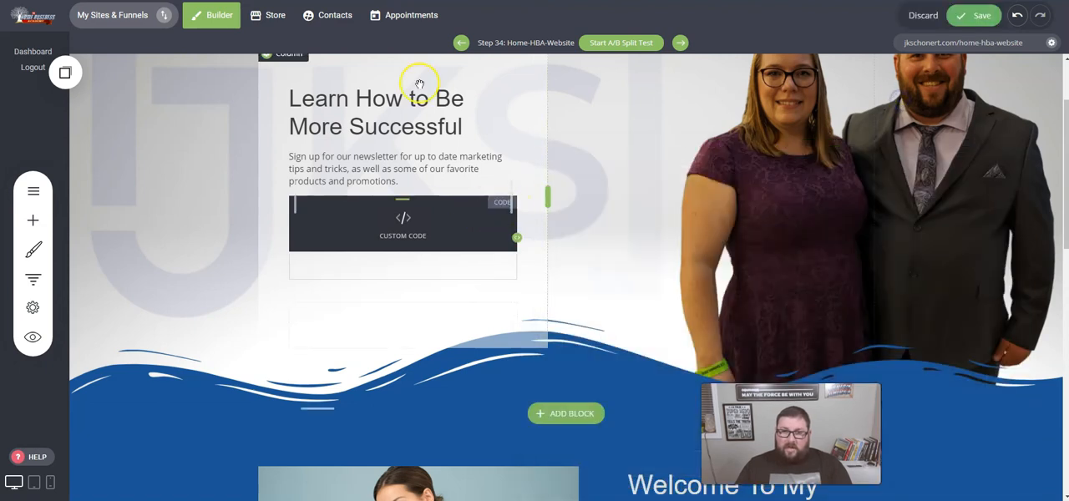
{"action": "left_click", "coordinate": [982, 15]}
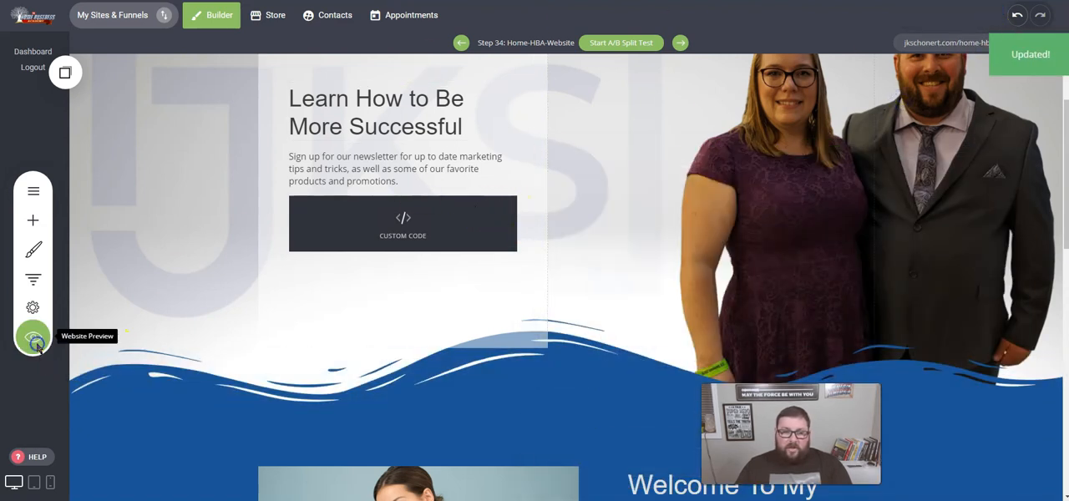
- Preview the website page down to the newsletter form to check the new heading font and counter
{"action": "left_click", "coordinate": [36, 344]}
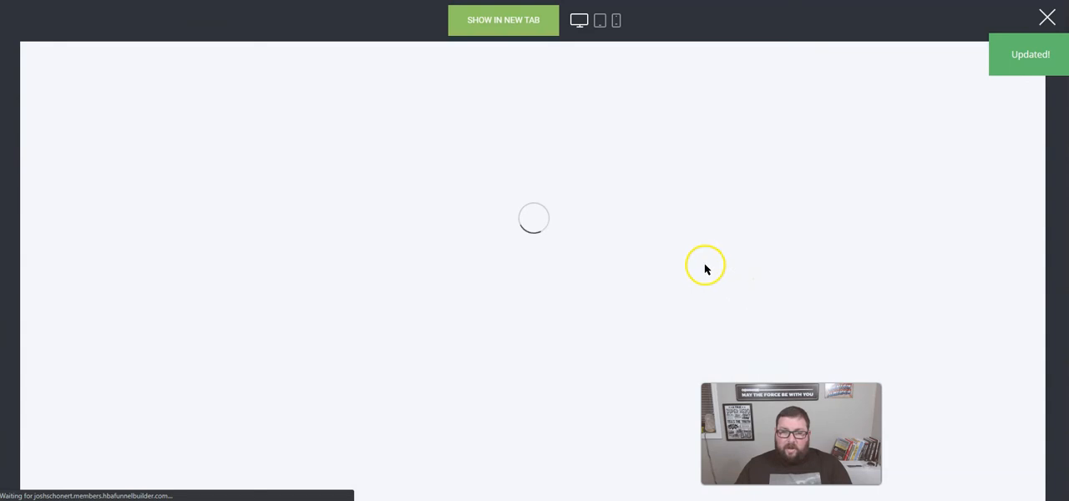
{"action": "scroll", "coordinate": [539, 327], "scroll_direction": "down", "scroll_amount": 3}
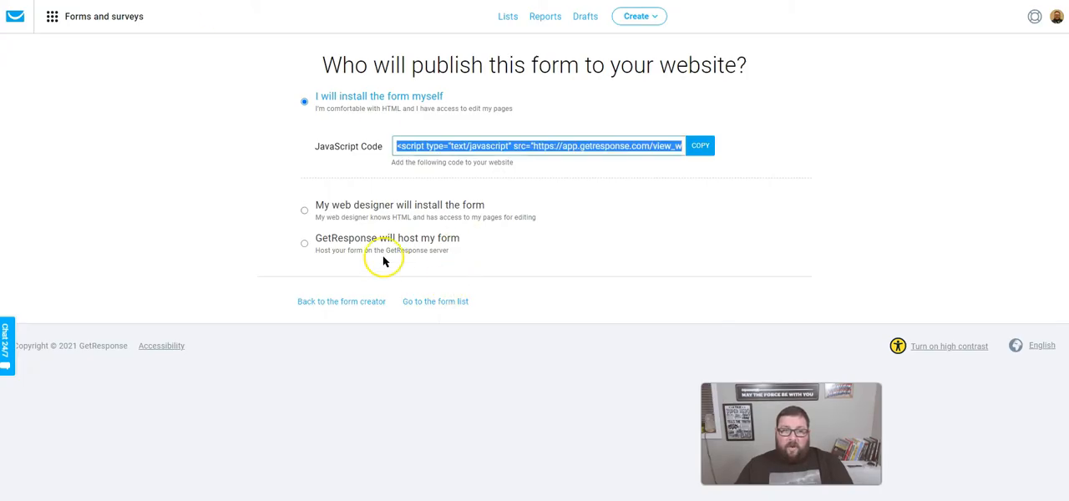
- Return to the form in GetResponse's form creator and open its form settings
{"action": "left_click", "coordinate": [337, 301]}
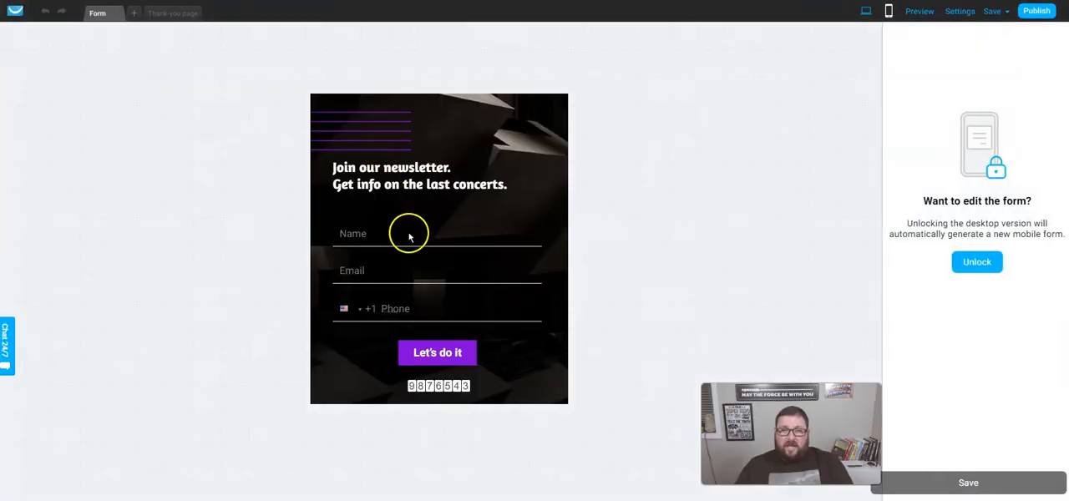
{"action": "left_click", "coordinate": [409, 233]}
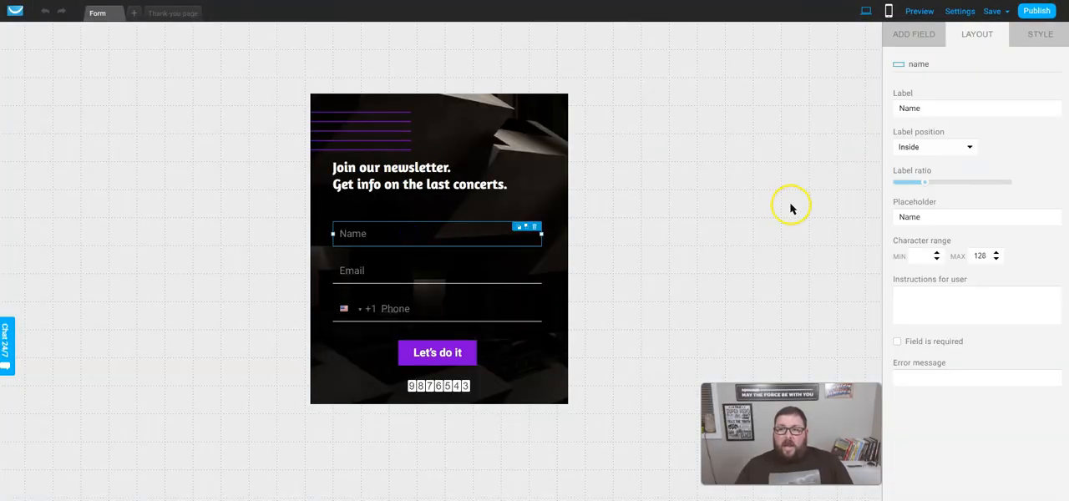
{"action": "left_click", "coordinate": [913, 35]}
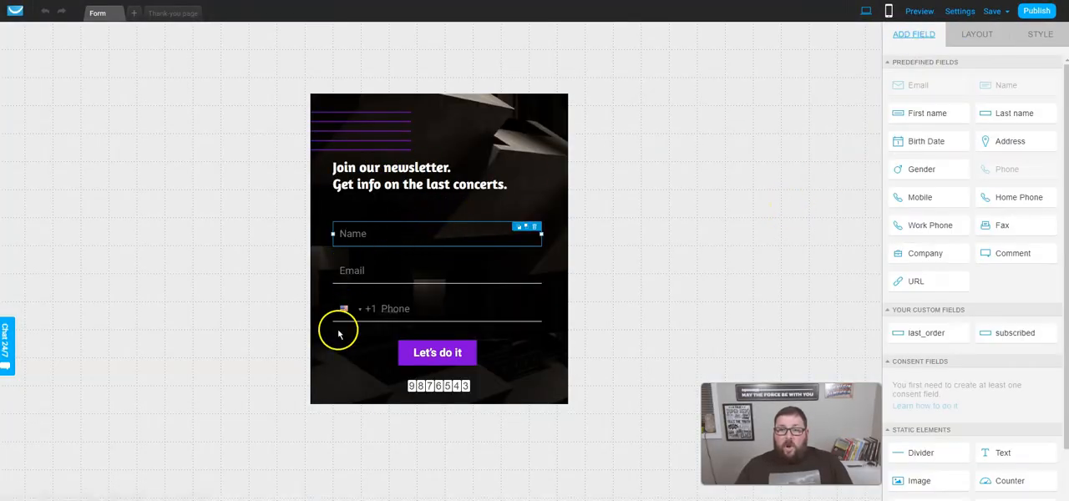
{"action": "left_click", "coordinate": [960, 10]}
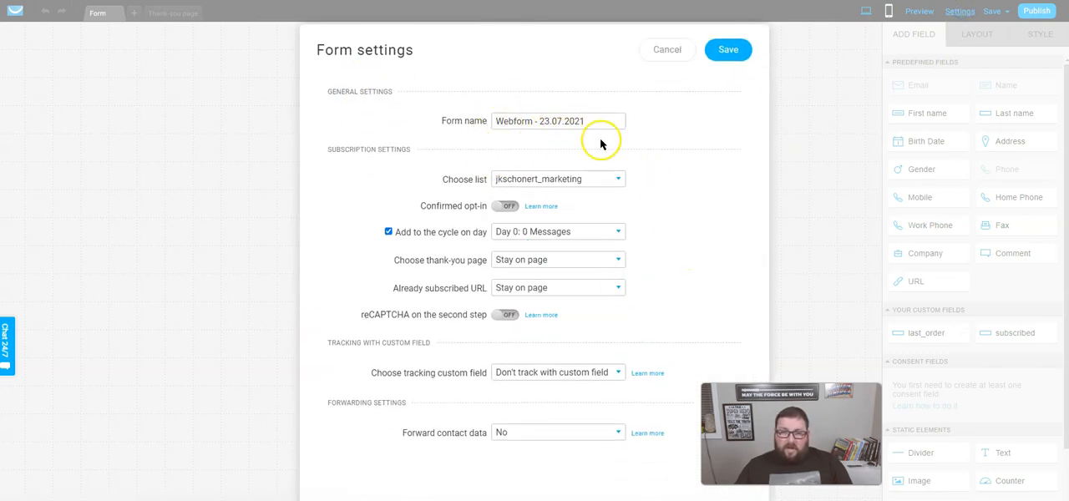
- Set the form's subscription list to website_subscriber_jks
{"action": "left_click", "coordinate": [566, 181]}
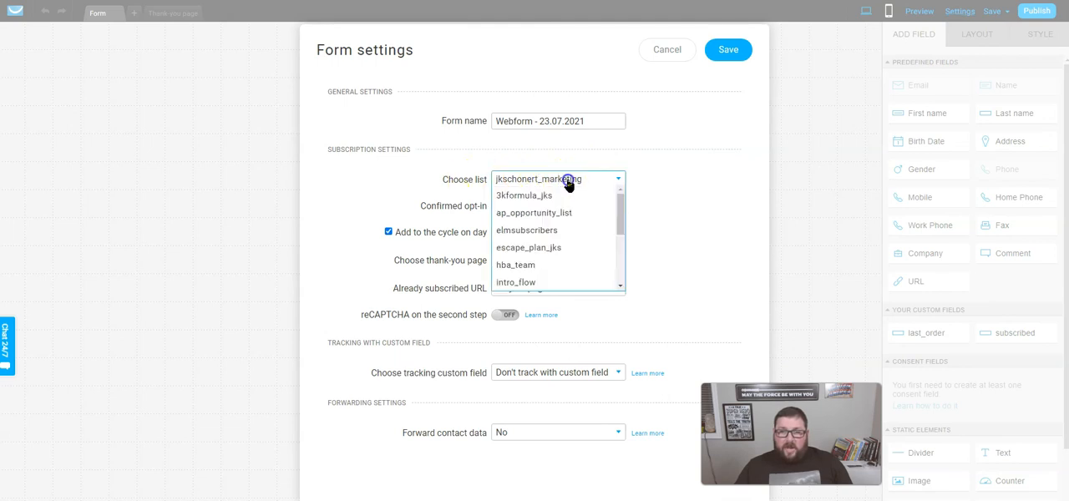
{"action": "left_click", "coordinate": [611, 180]}
{"action": "left_click", "coordinate": [611, 181]}
{"action": "scroll", "coordinate": [597, 232], "scroll_direction": "down", "scroll_amount": 5}
{"action": "left_click", "coordinate": [555, 288]}
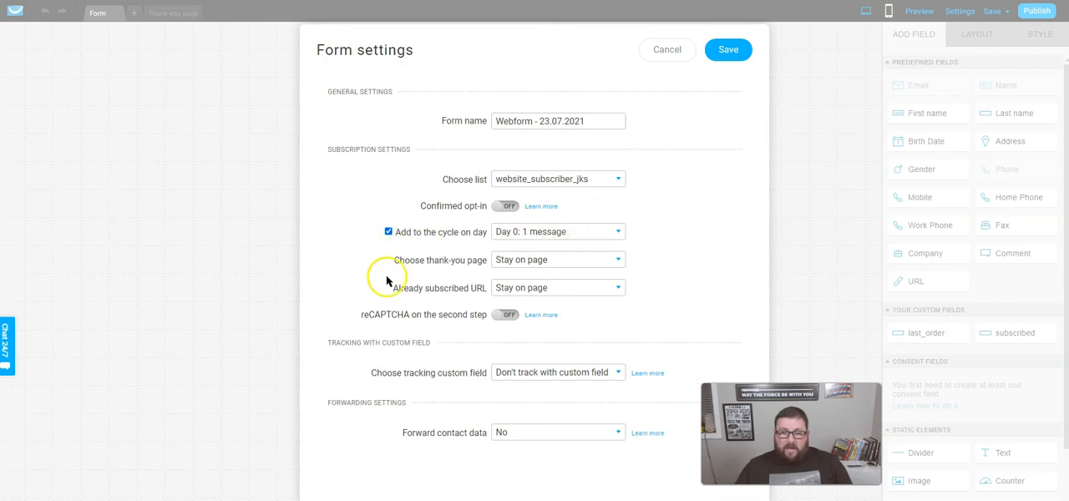
- Set the form's thank-you page to Default, keeping Stay on page for already subscribed contacts and reCAPTCHA off
{"action": "left_click", "coordinate": [542, 268]}
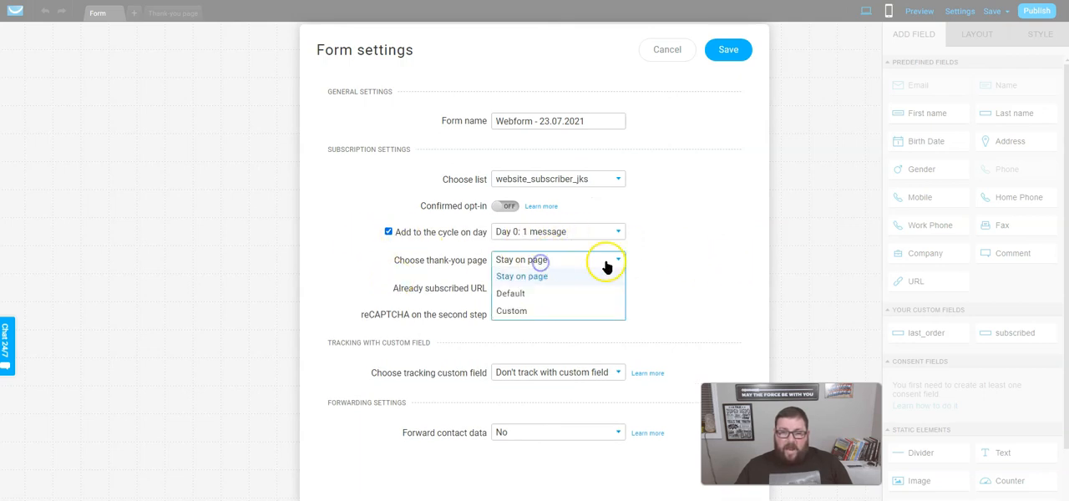
{"action": "left_click", "coordinate": [536, 292]}
{"action": "left_click", "coordinate": [577, 289]}
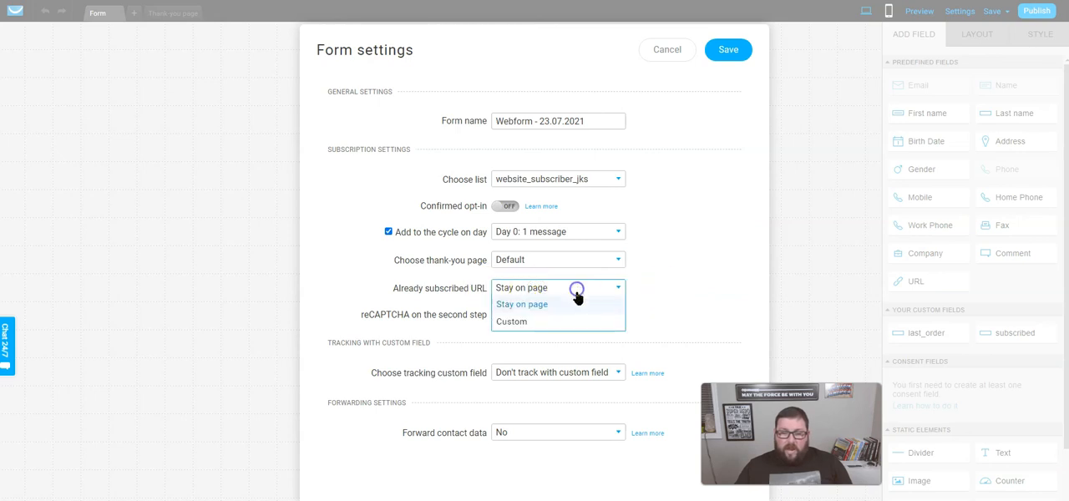
{"action": "left_click", "coordinate": [657, 296]}
{"action": "left_click", "coordinate": [505, 317]}
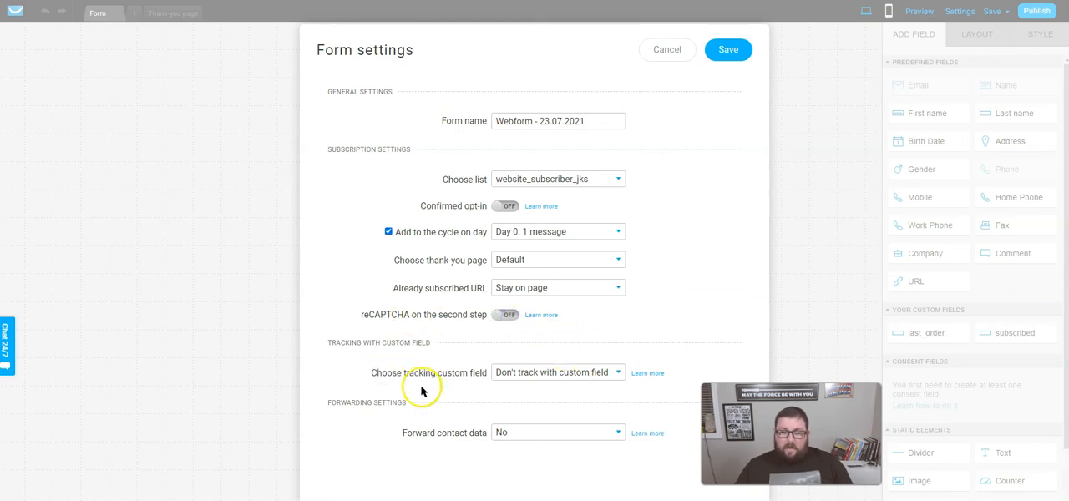
- Set the form's subscription list to video_recording_list and save the form settings
{"action": "left_click", "coordinate": [549, 181]}
{"action": "left_click", "coordinate": [545, 266]}
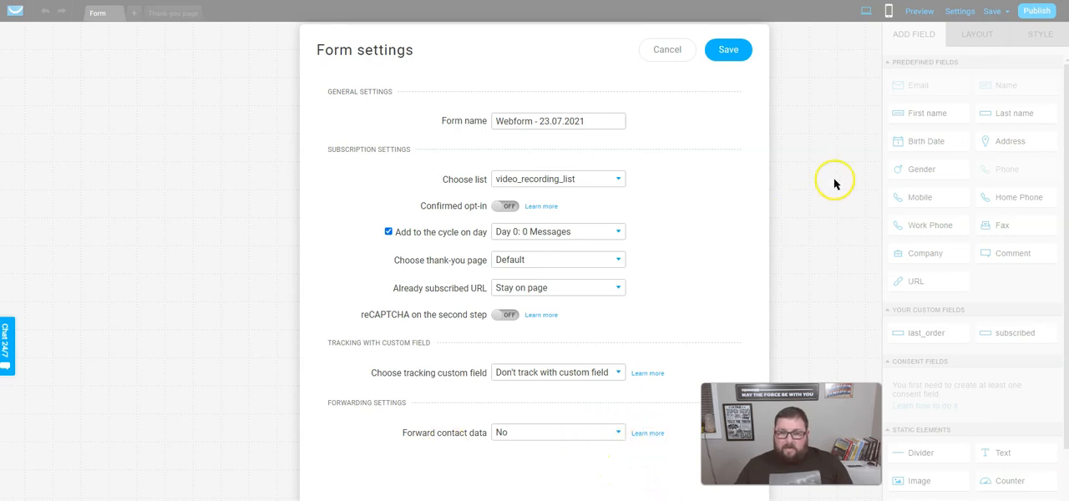
{"action": "left_click", "coordinate": [732, 50]}
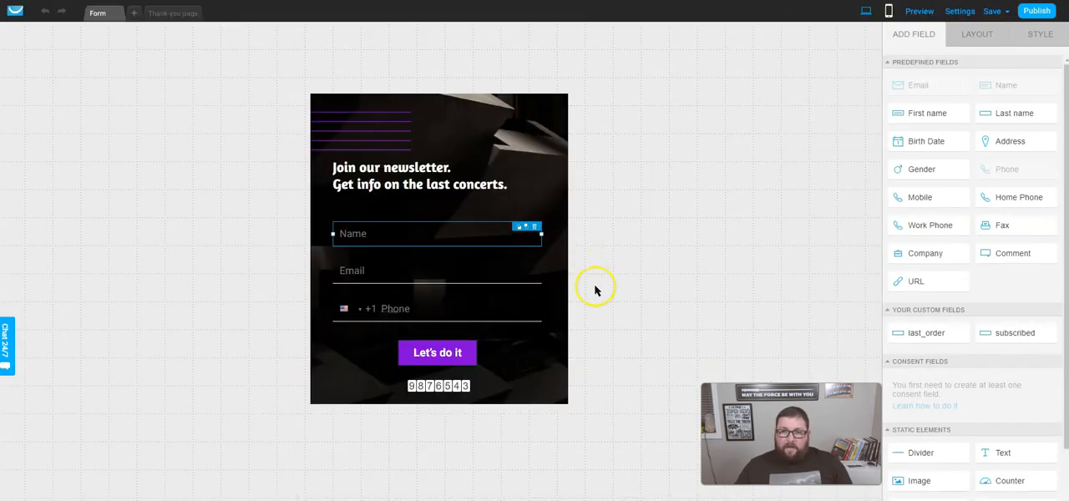
- Publish the form with its changed settings and copy the JavaScript code for installing it yourself
{"action": "left_click", "coordinate": [1039, 13]}
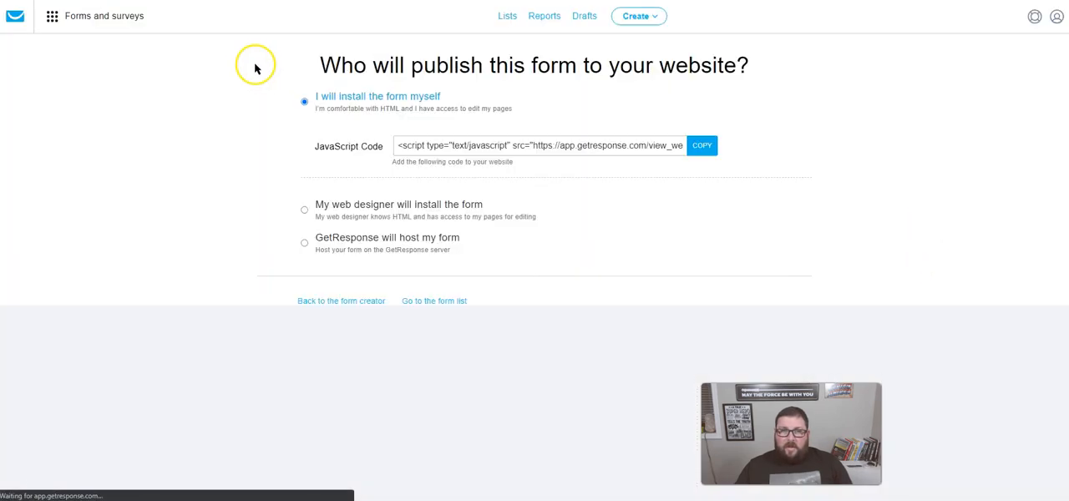
{"action": "left_click", "coordinate": [702, 146]}
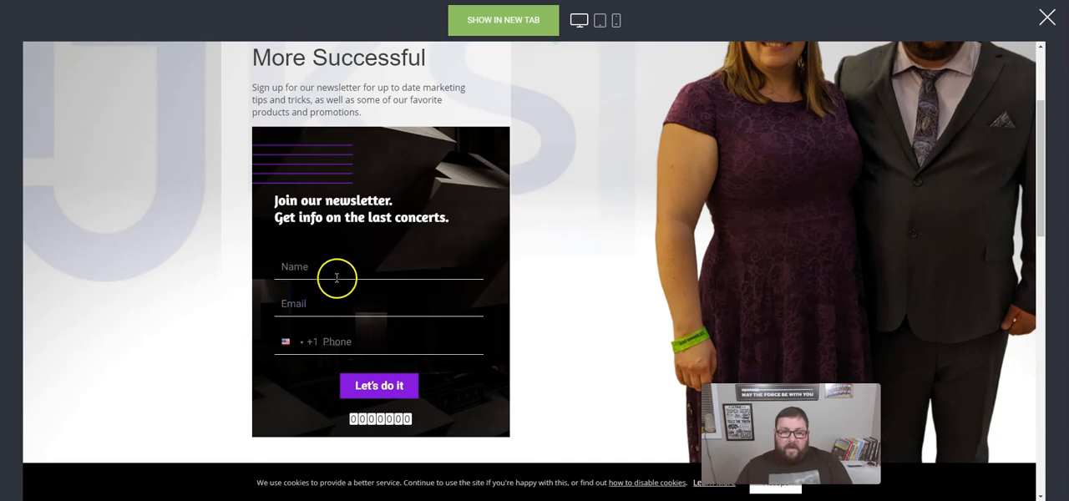
- Replace the custom code widget's source code with the copied GetResponse JavaScript code and save the page
{"action": "left_click", "coordinate": [1043, 22]}
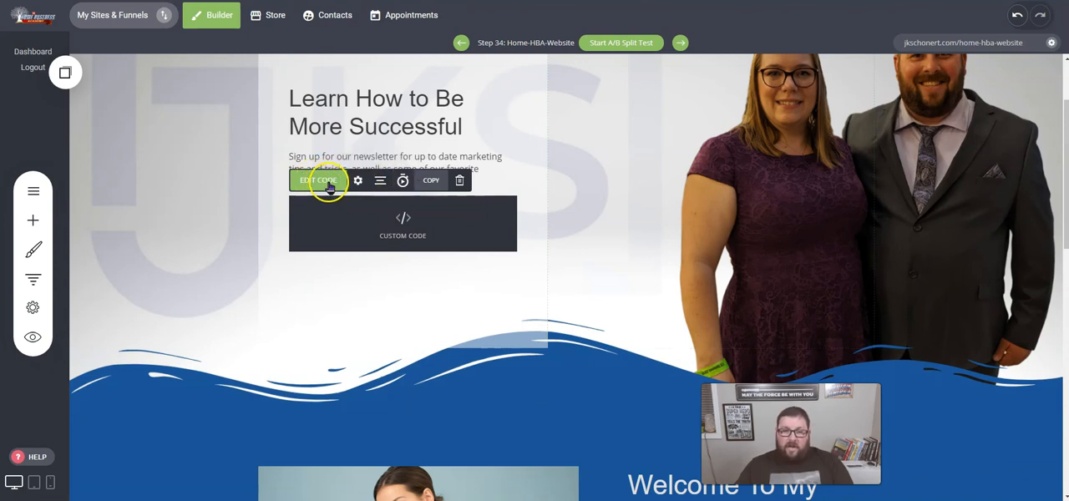
{"action": "left_click", "coordinate": [329, 185]}
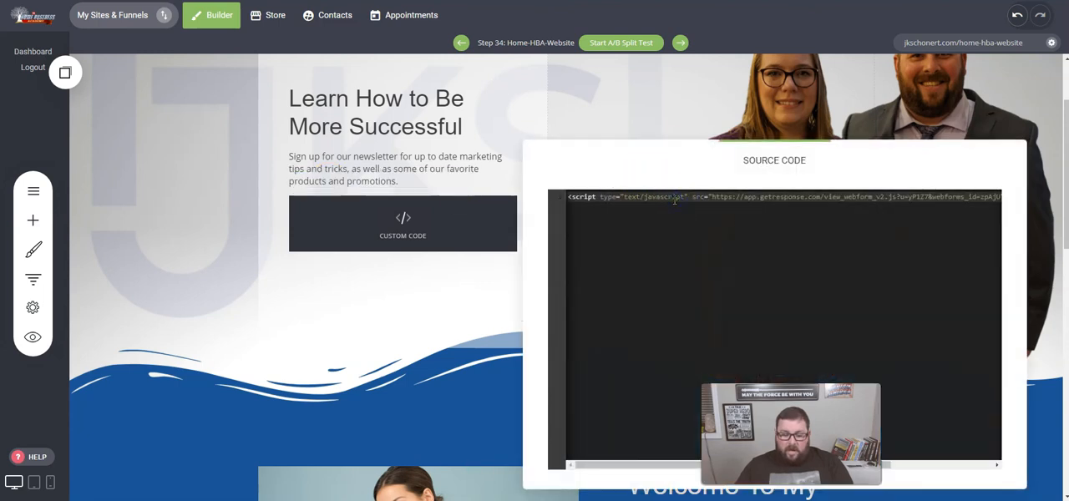
{"action": "key", "text": "ctrl+a"}
{"action": "key", "text": "BackSpace"}
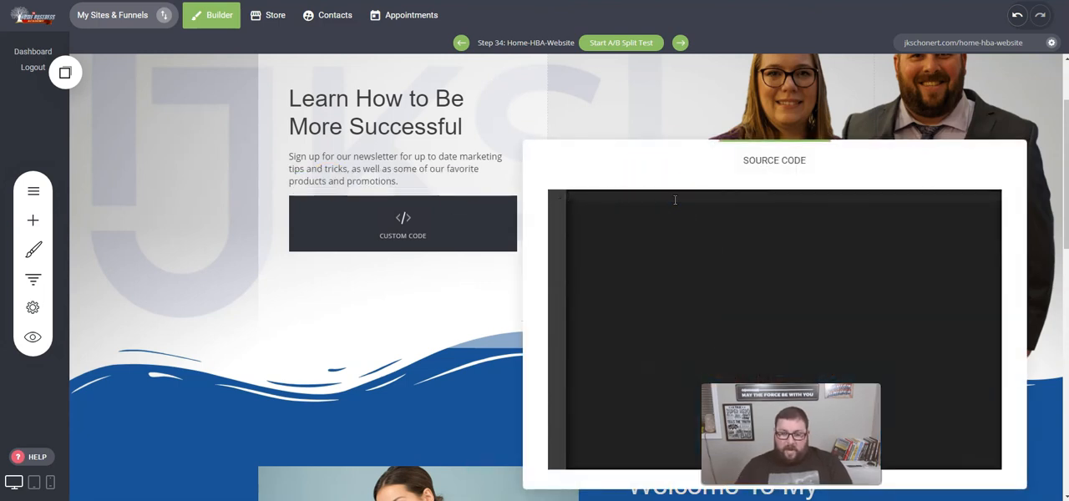
{"action": "key", "text": "ctrl+v"}
{"action": "left_click", "coordinate": [684, 189]}
{"action": "left_click", "coordinate": [686, 94]}
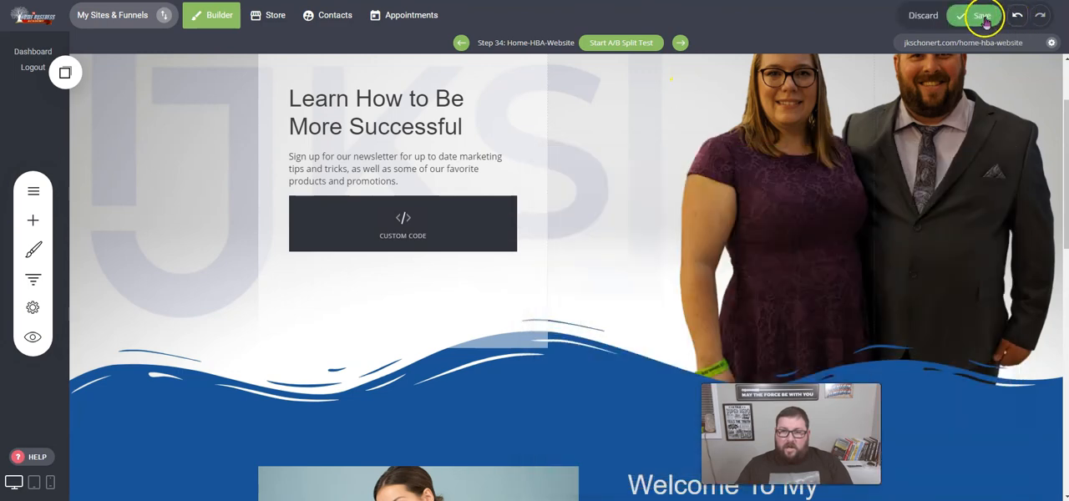
{"action": "left_click", "coordinate": [978, 20]}
- Preview the home page and try to submit the newsletter form with a first name, an e-mail address and a placeholder phone number
{"action": "left_click", "coordinate": [32, 336]}
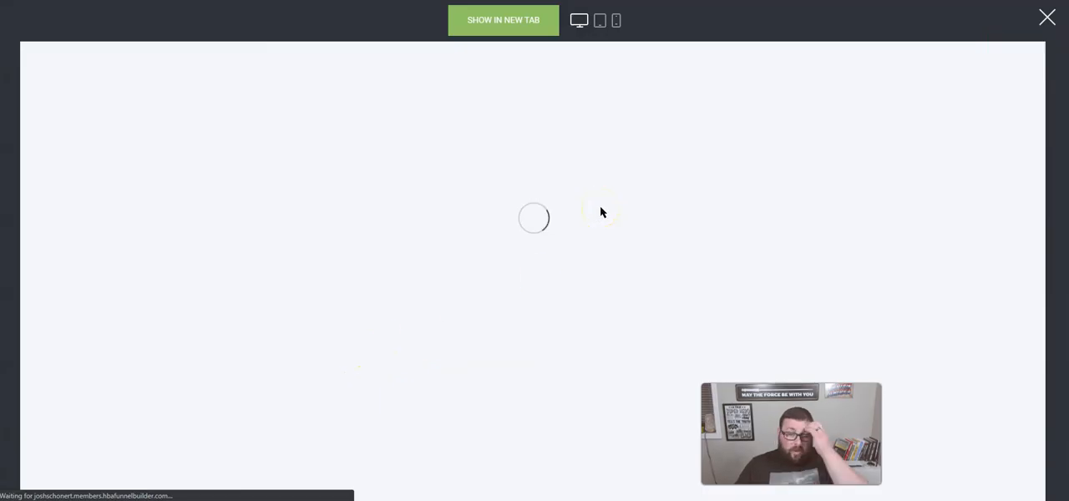
{"action": "scroll", "coordinate": [395, 286], "scroll_direction": "down", "scroll_amount": 3}
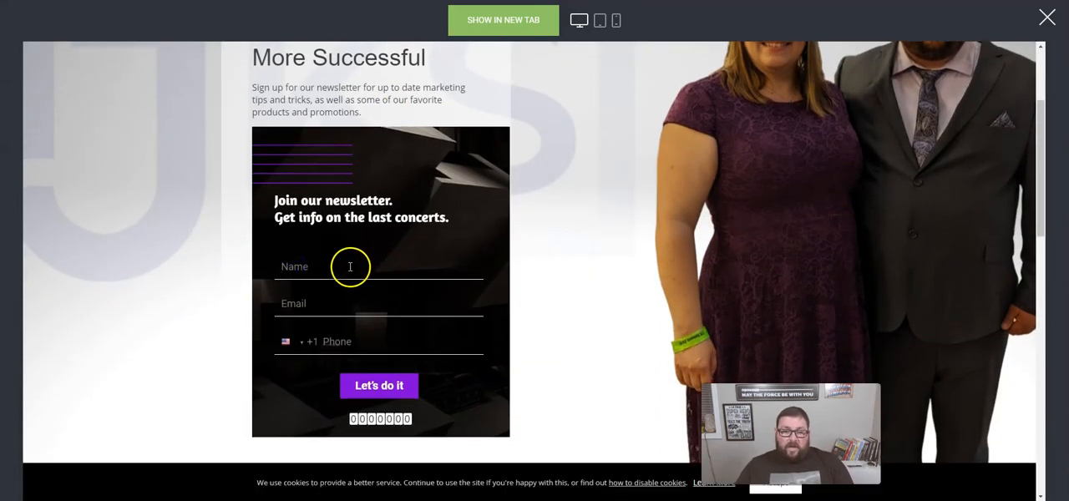
{"action": "scroll", "coordinate": [632, 473], "scroll_direction": "down", "scroll_amount": 1}
{"action": "left_click", "coordinate": [327, 216]}
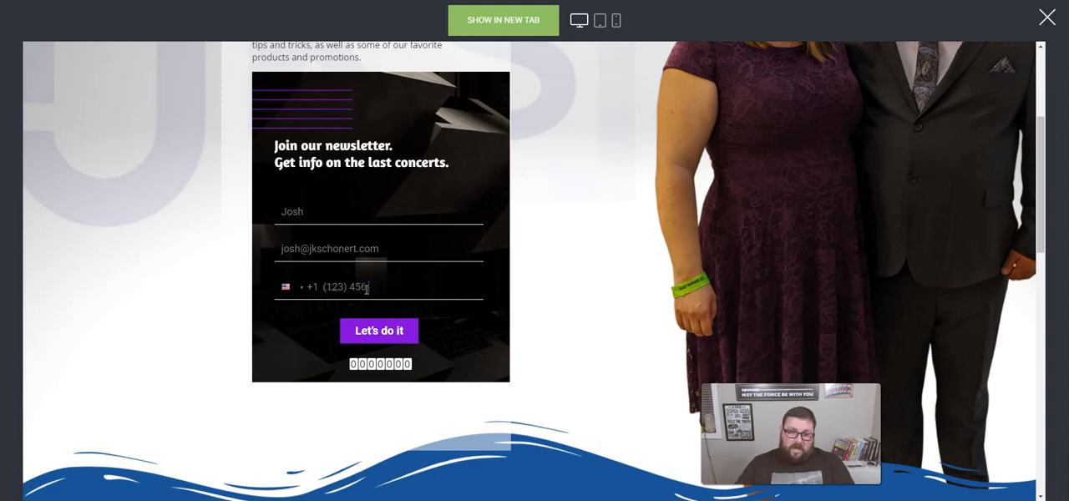
{"action": "left_click", "coordinate": [397, 338]}
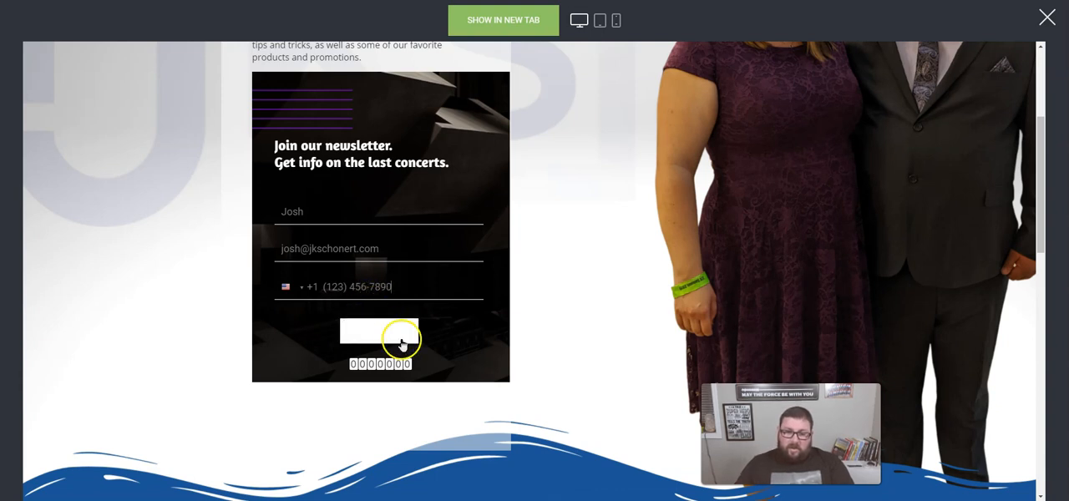
- Replace the phone number in the newsletter form with a real one and submit the form
{"action": "double_click", "coordinate": [359, 288]}
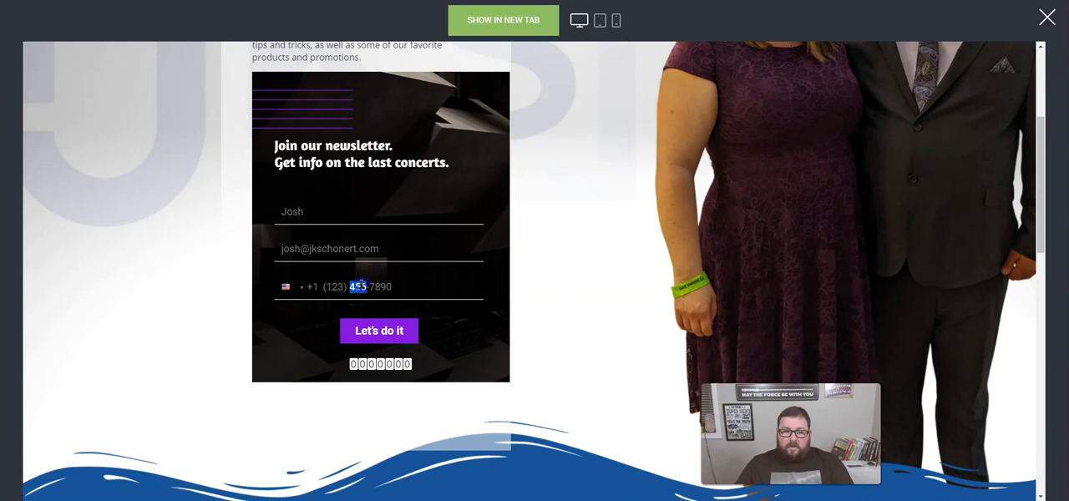
{"action": "left_click", "coordinate": [295, 288]}
{"action": "left_click", "coordinate": [351, 288]}
{"action": "triple_click", "coordinate": [374, 289]}
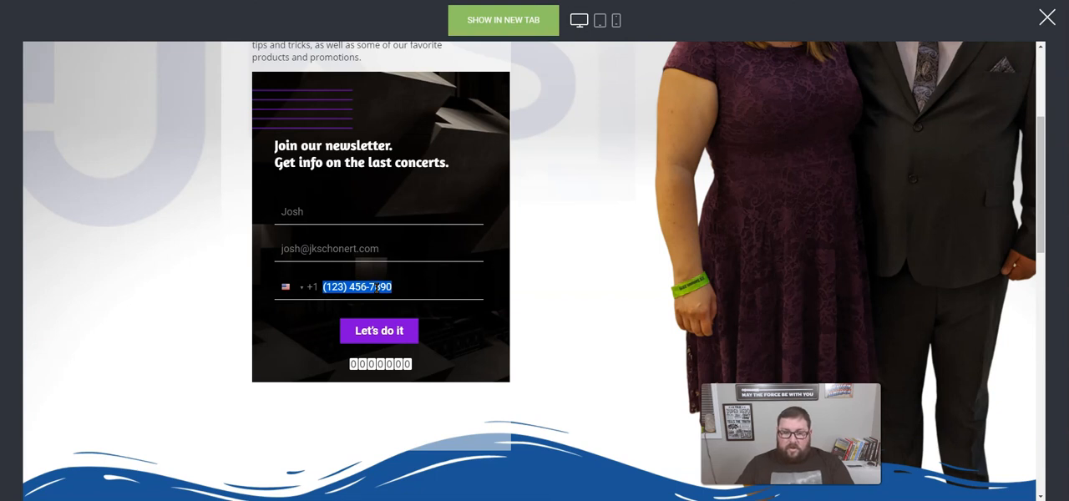
{"action": "type", "text": "70"}
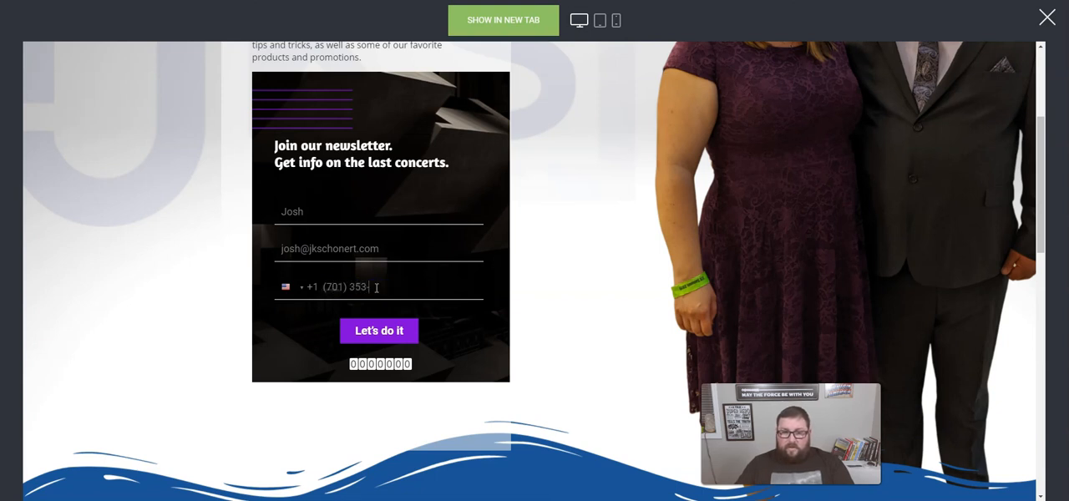
{"action": "left_click", "coordinate": [383, 329]}
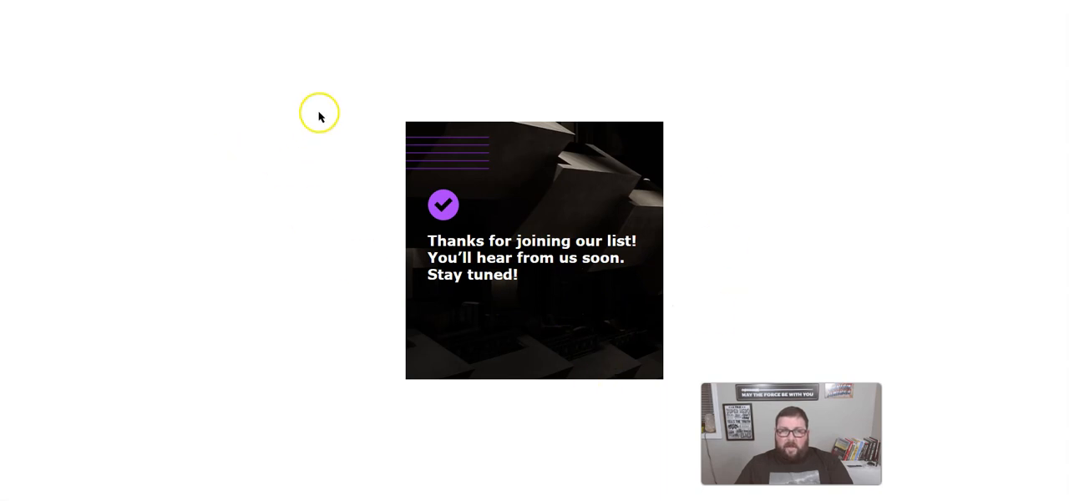
- Switch to GetResponse and check the contacts in video_recording_list for the new form subscription
{"action": "left_click", "coordinate": [773, 272]}
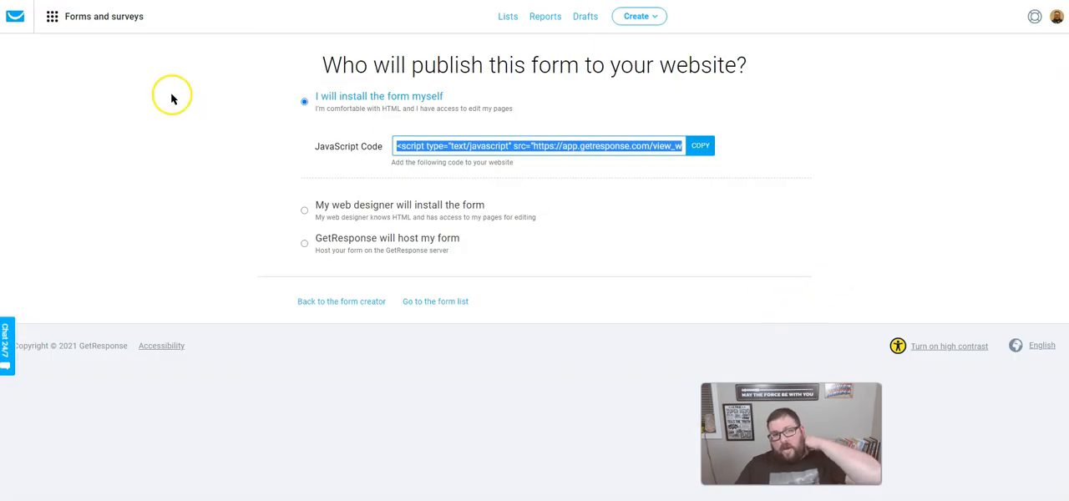
{"action": "left_click", "coordinate": [506, 18]}
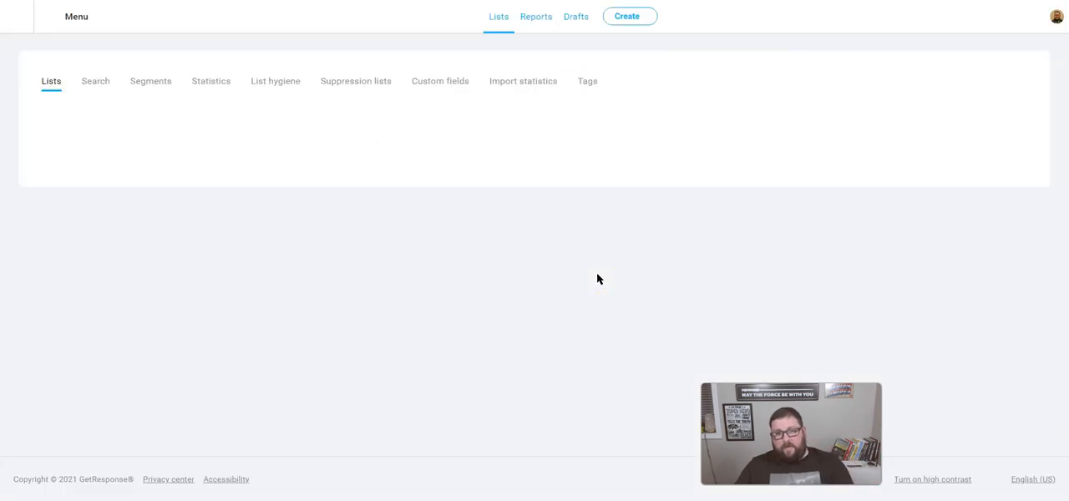
{"action": "scroll", "coordinate": [390, 271], "scroll_direction": "down", "scroll_amount": 5}
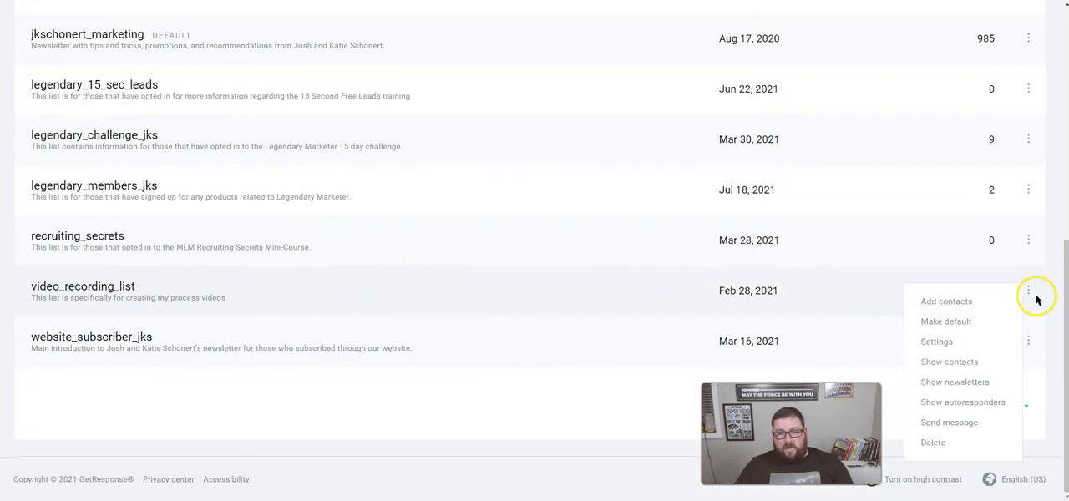
{"action": "left_click", "coordinate": [128, 284]}
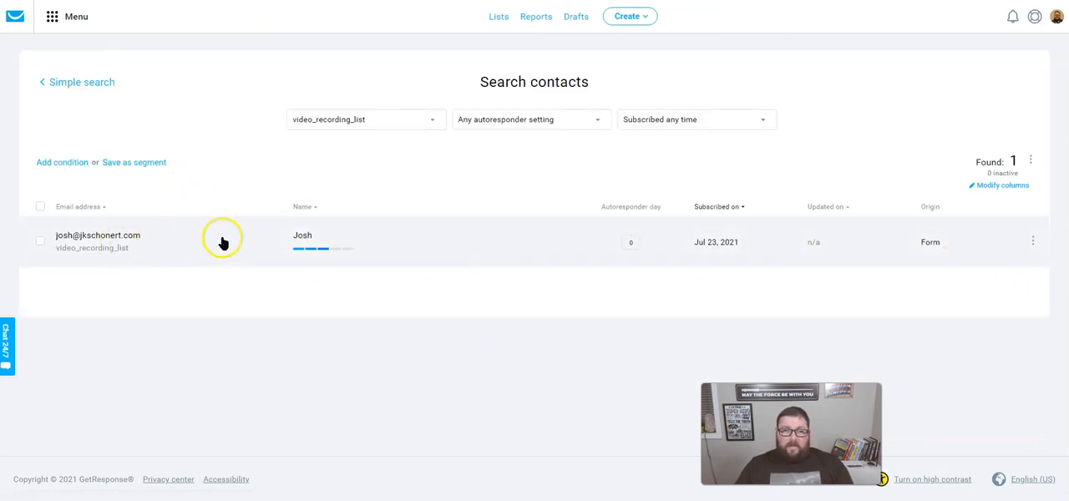
{"action": "left_click", "coordinate": [42, 242]}
{"action": "left_click", "coordinate": [194, 242]}
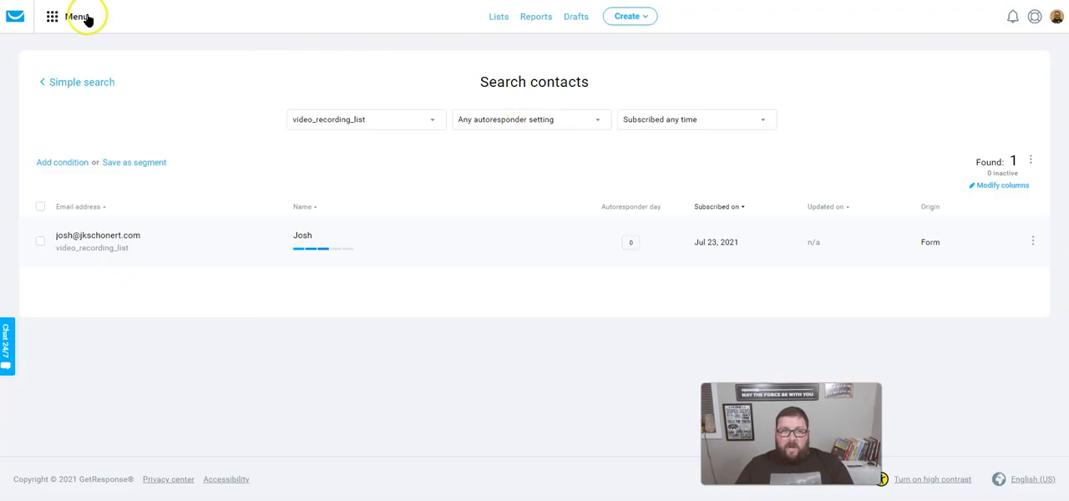
- Unpublish Webform - 23.07.2021 and Webform - 23.03.2021 under Forms and surveys and preview the home page in the page builder
{"action": "left_click", "coordinate": [81, 16]}
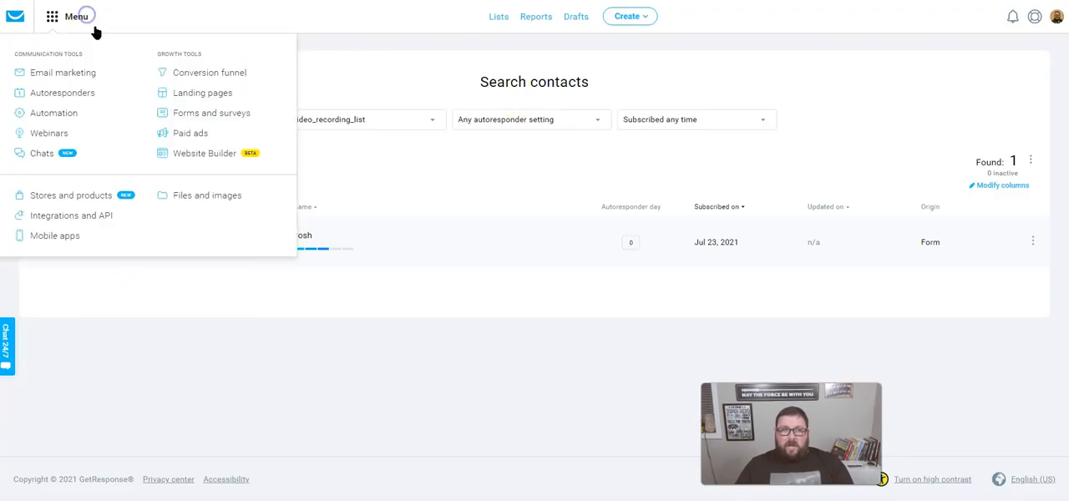
{"action": "left_click", "coordinate": [211, 117]}
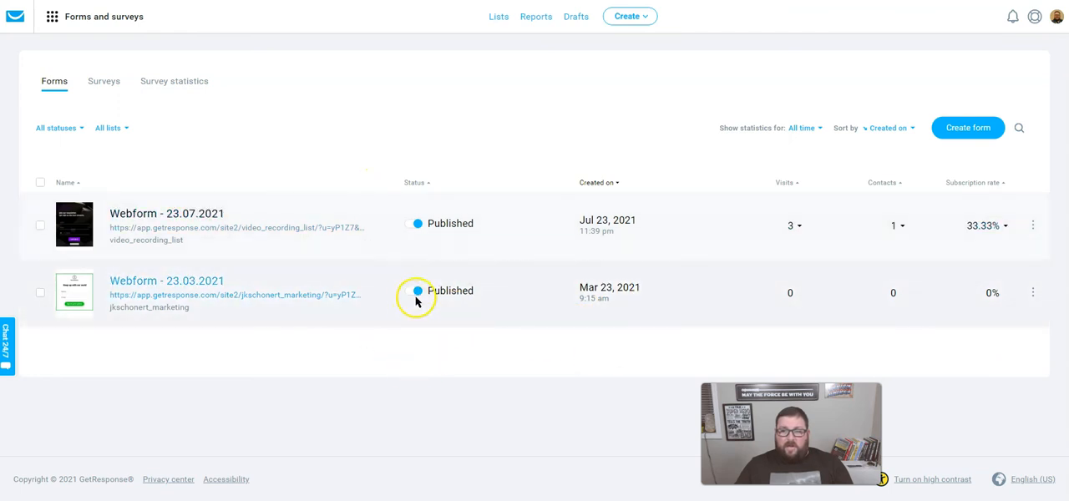
{"action": "left_click", "coordinate": [413, 224]}
{"action": "left_click", "coordinate": [417, 293]}
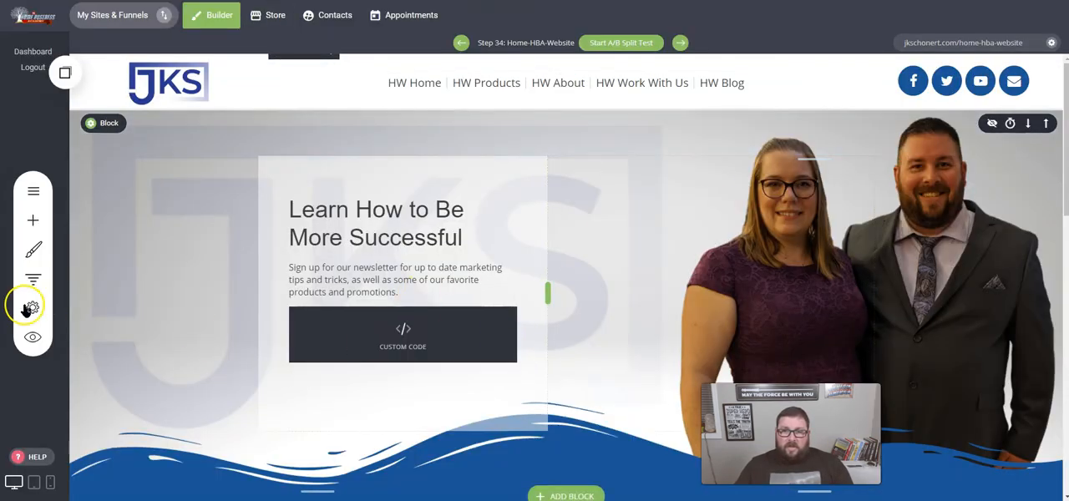
{"action": "left_click", "coordinate": [34, 336]}
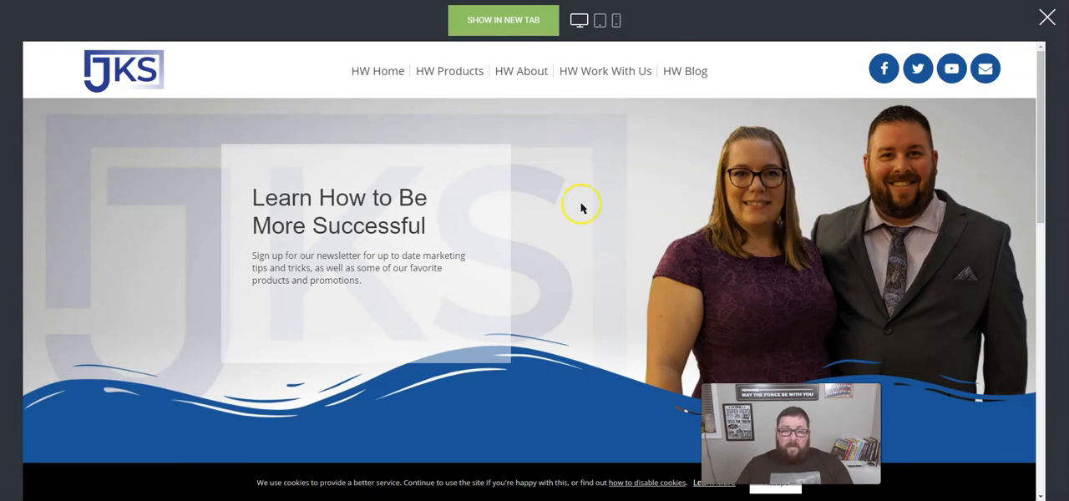
{"action": "left_click", "coordinate": [1046, 31]}
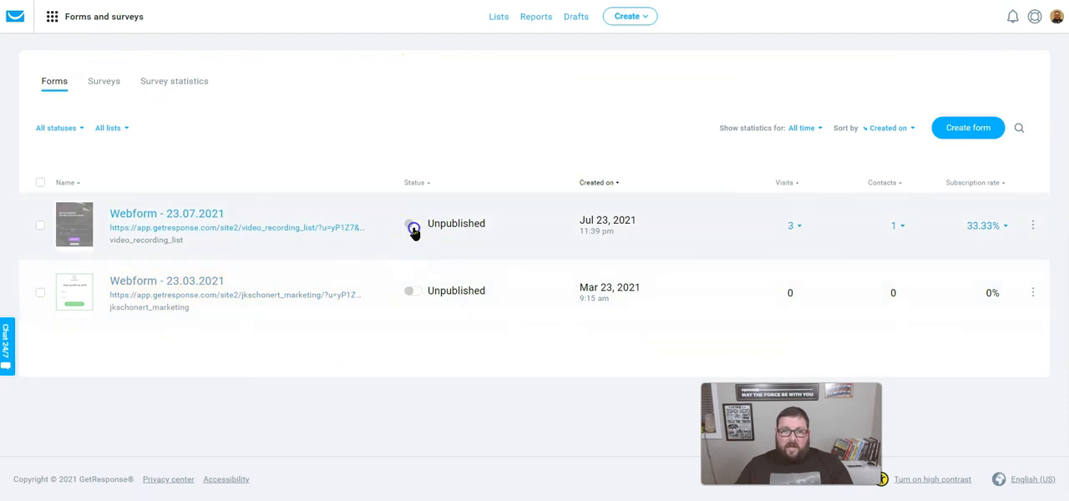
- Republish Webform - 23.07.2021 and preview the home page again, accepting the cookie notice
{"action": "left_click", "coordinate": [413, 226]}
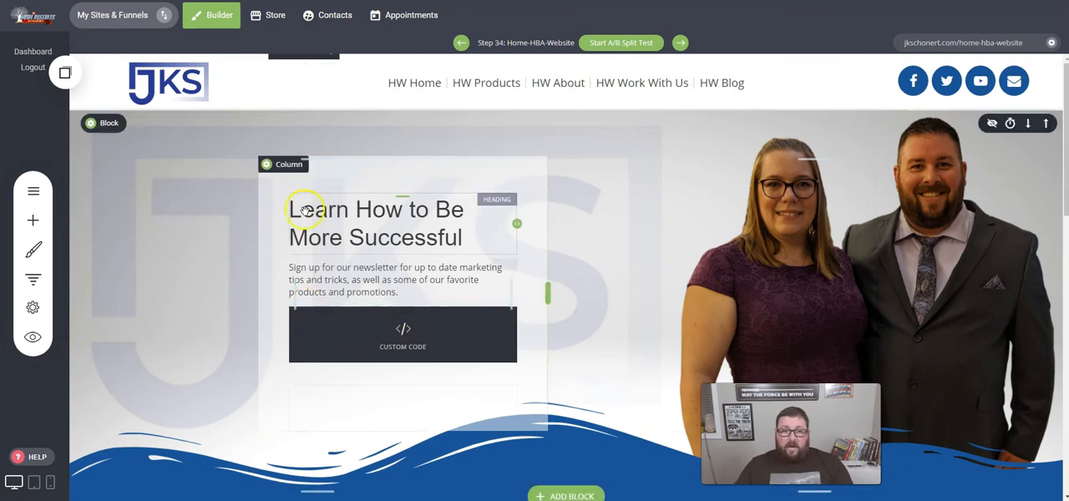
{"action": "left_click", "coordinate": [33, 336]}
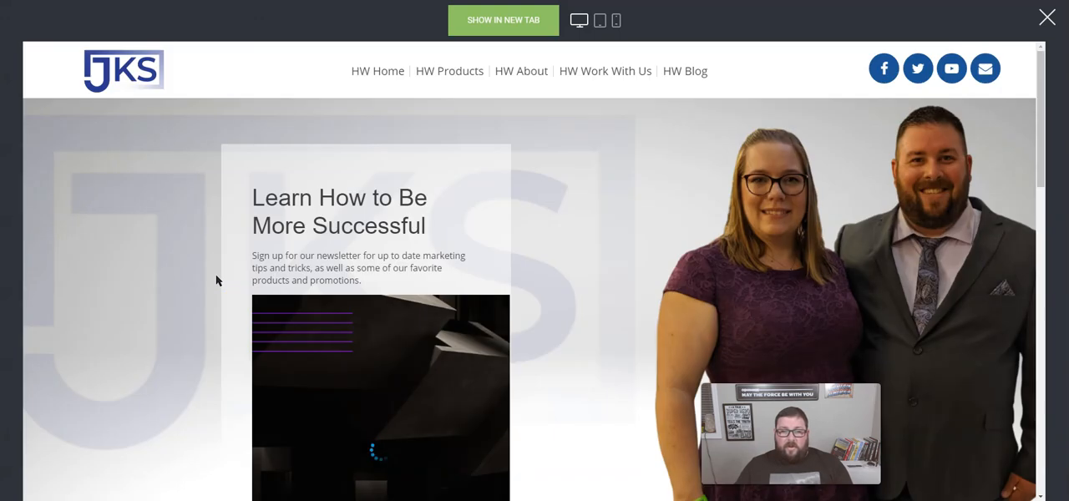
{"action": "scroll", "coordinate": [430, 293], "scroll_direction": "down", "scroll_amount": 3}
{"action": "scroll", "coordinate": [422, 307], "scroll_direction": "up", "scroll_amount": 3}
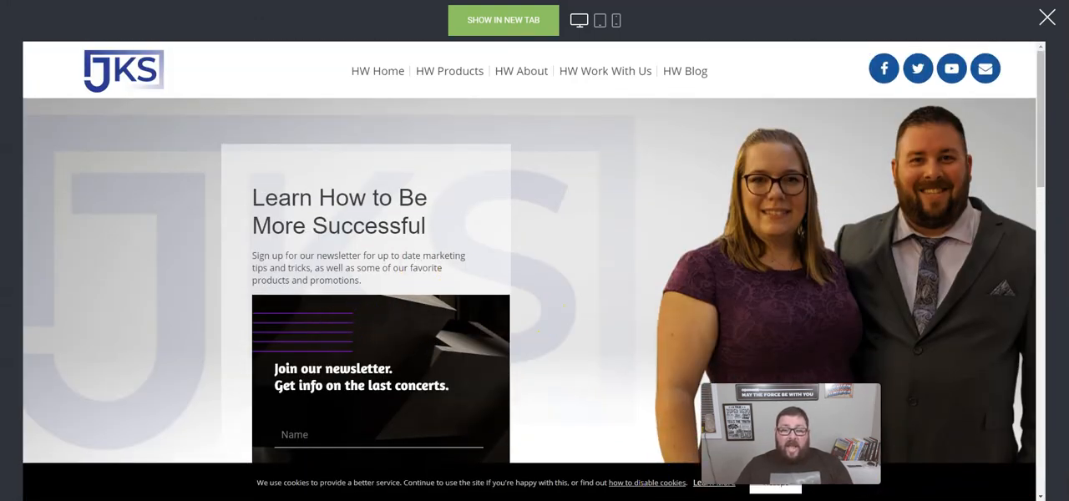
{"action": "left_click", "coordinate": [769, 493]}
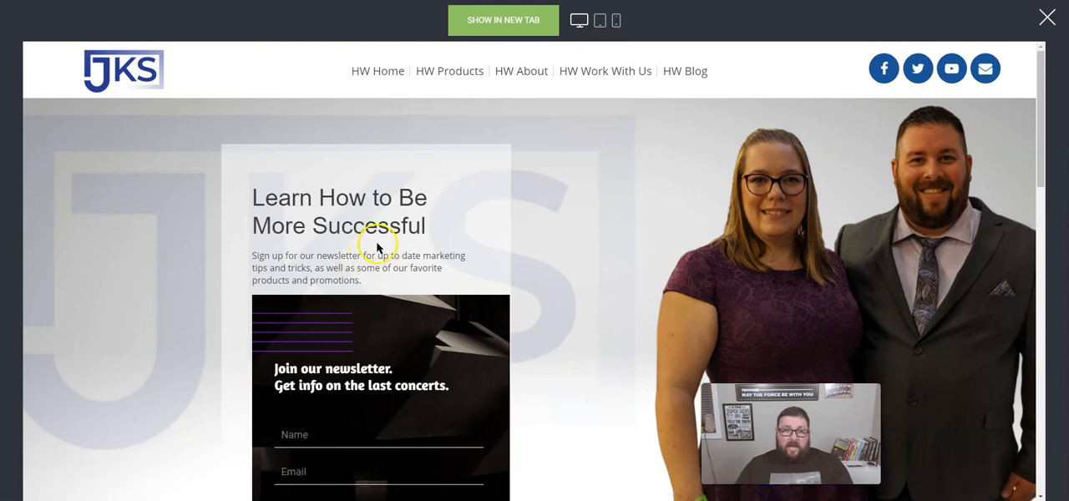